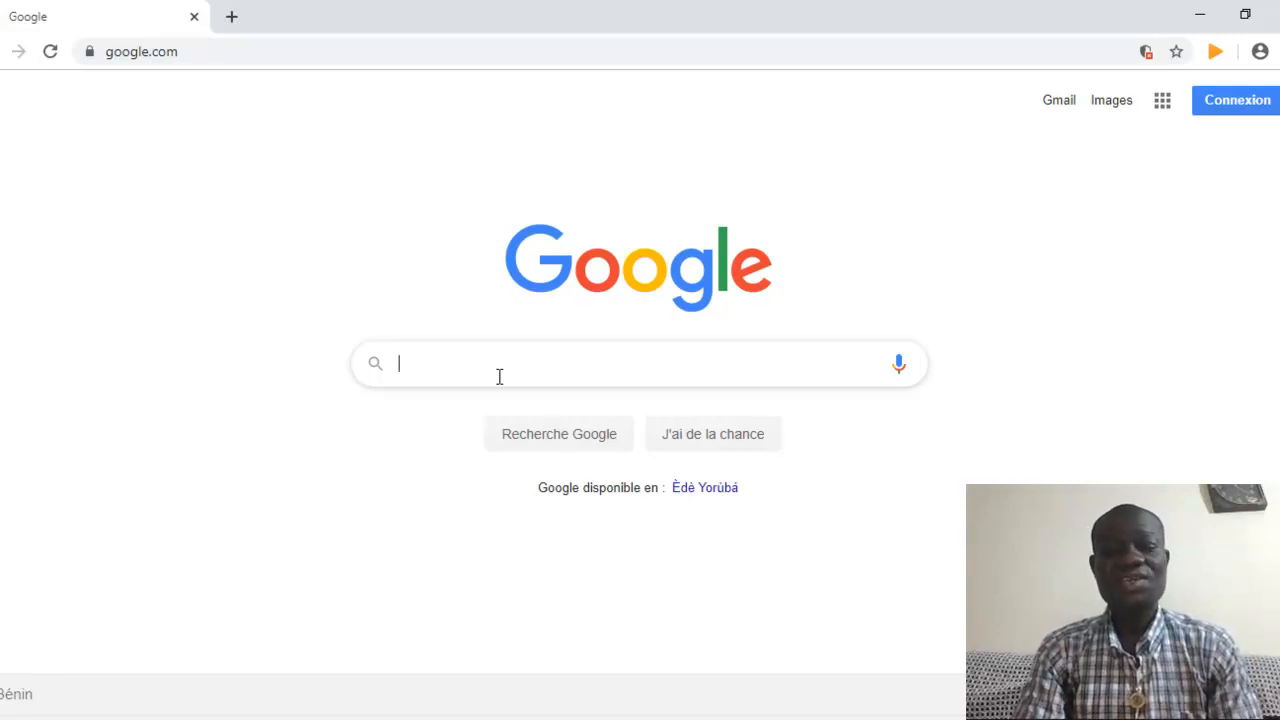
Enter 'twnkl' in the address bar and accept the twnklbuy.com autocomplete
{"action": "left_click", "coordinate": [500, 376]}
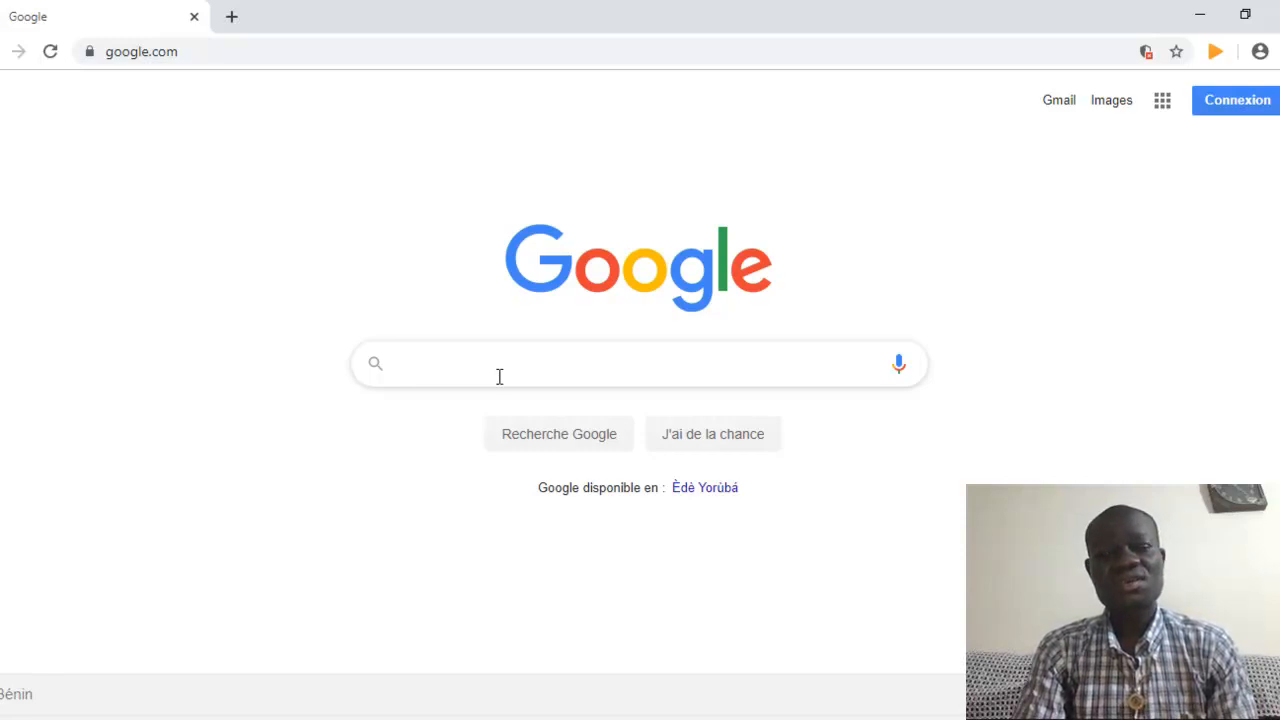
{"action": "left_click", "coordinate": [499, 376]}
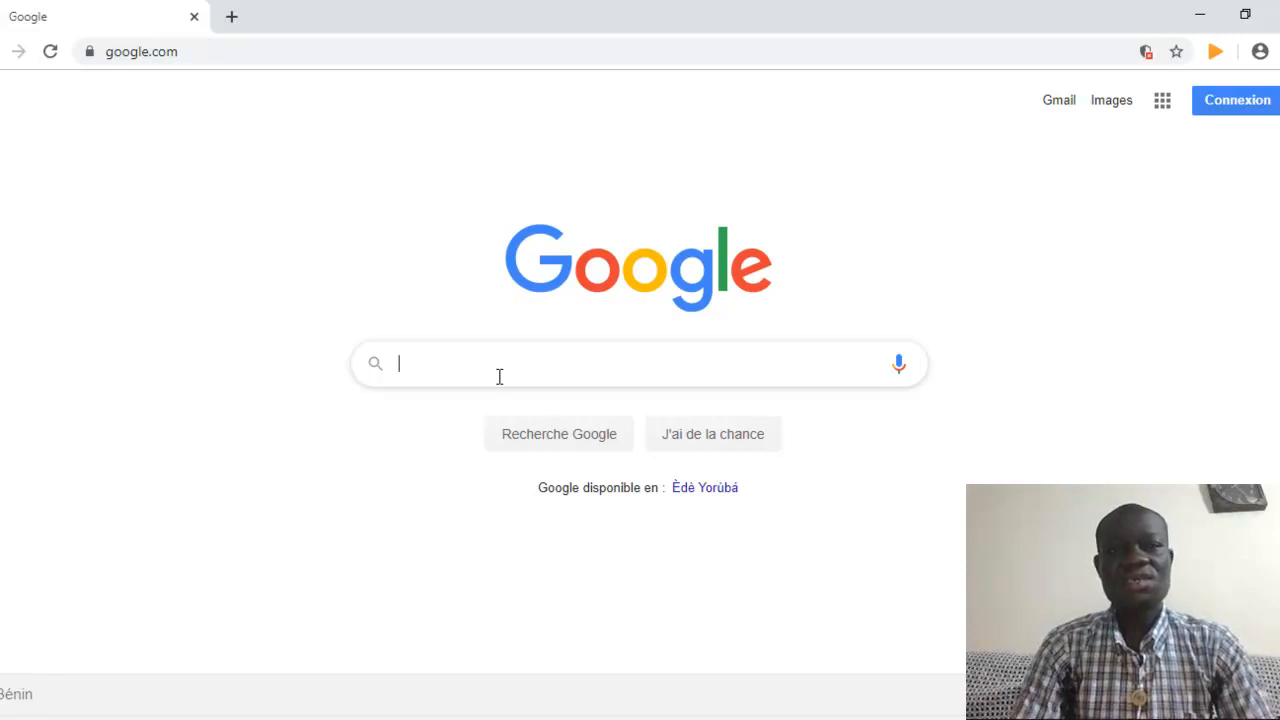
{"action": "left_click", "coordinate": [240, 48]}
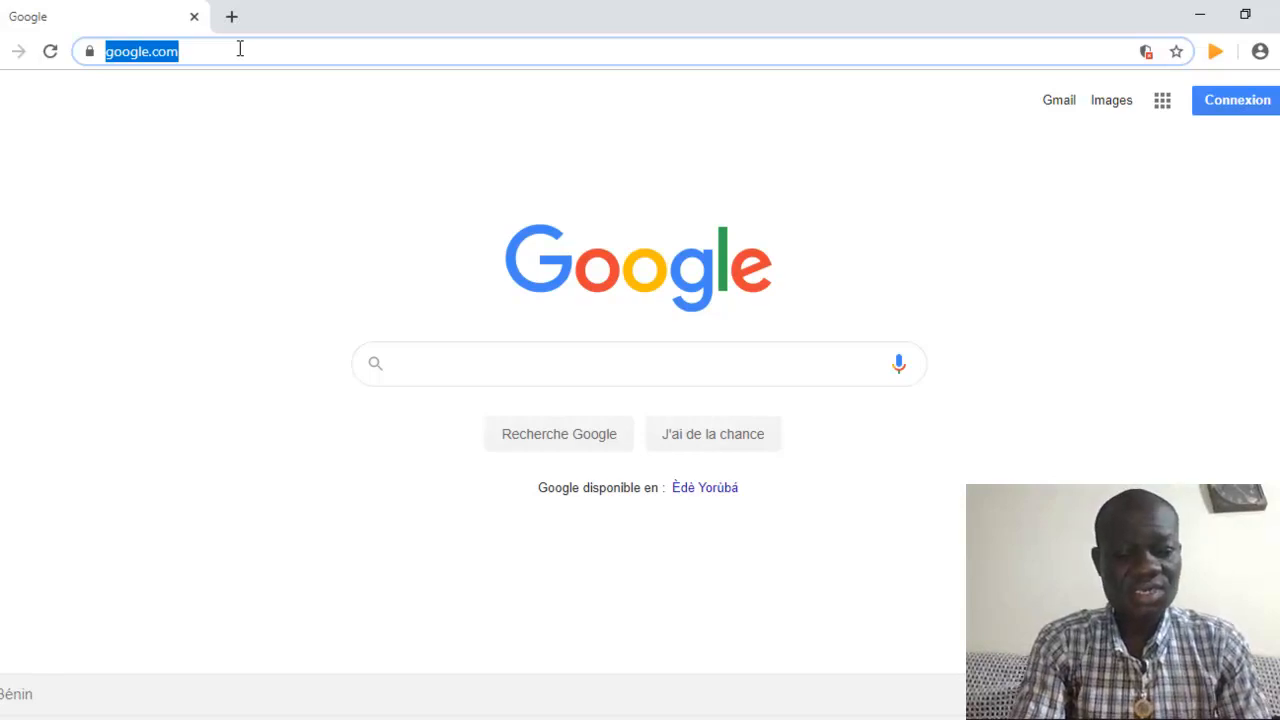
{"action": "type", "text": "twnklbuy"}
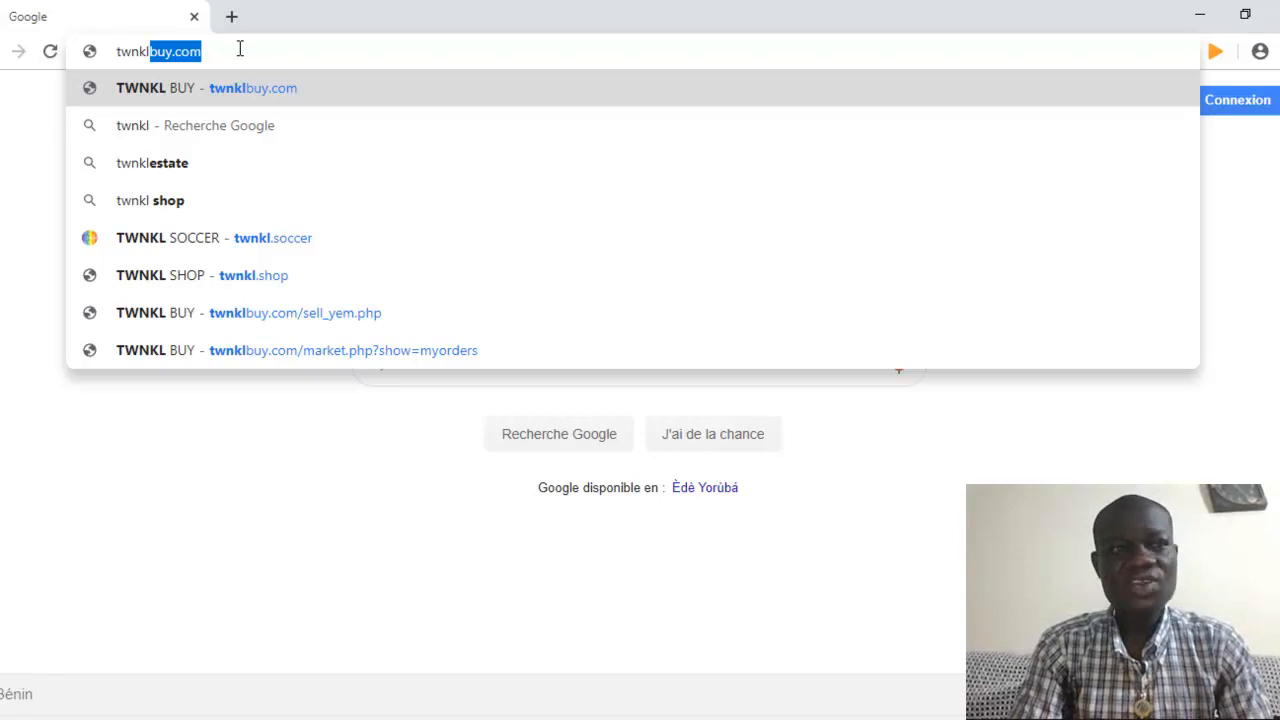
{"action": "key", "text": "Return"}
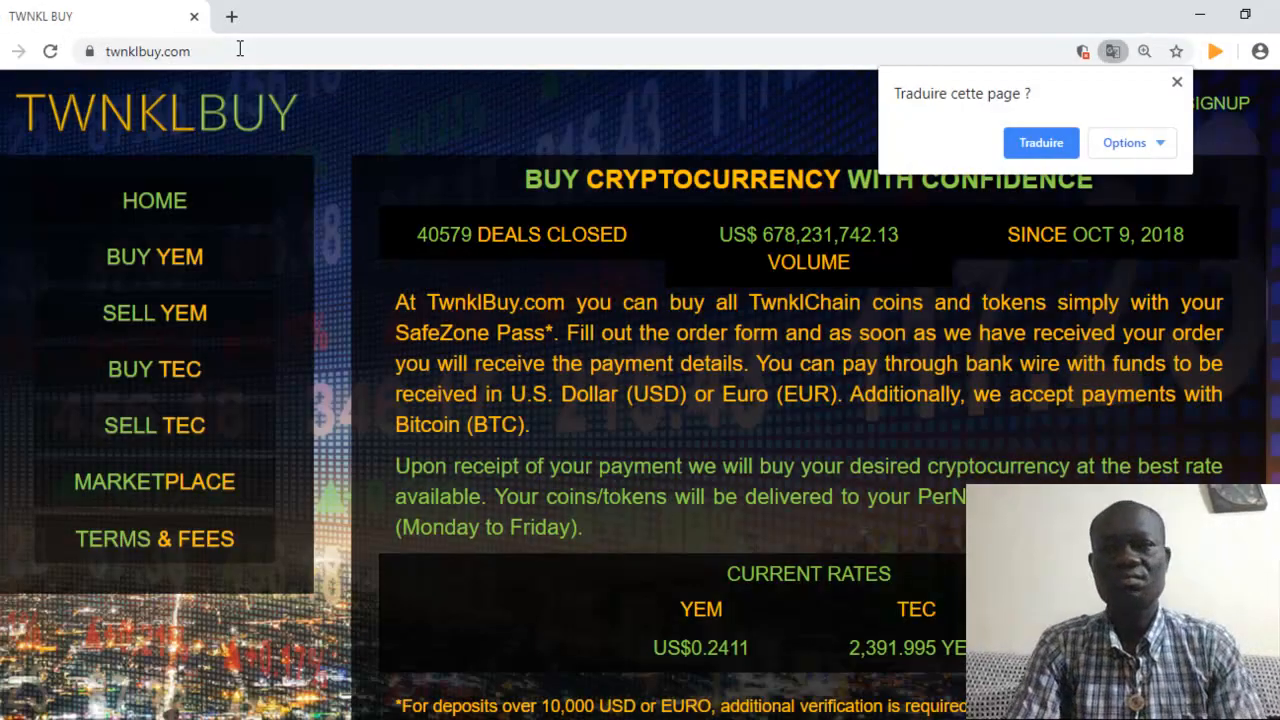
Dismiss the translation offer, then go through LOGIN/SIGNUP to the SafeZone LOGIN form
{"action": "left_click", "coordinate": [1177, 84]}
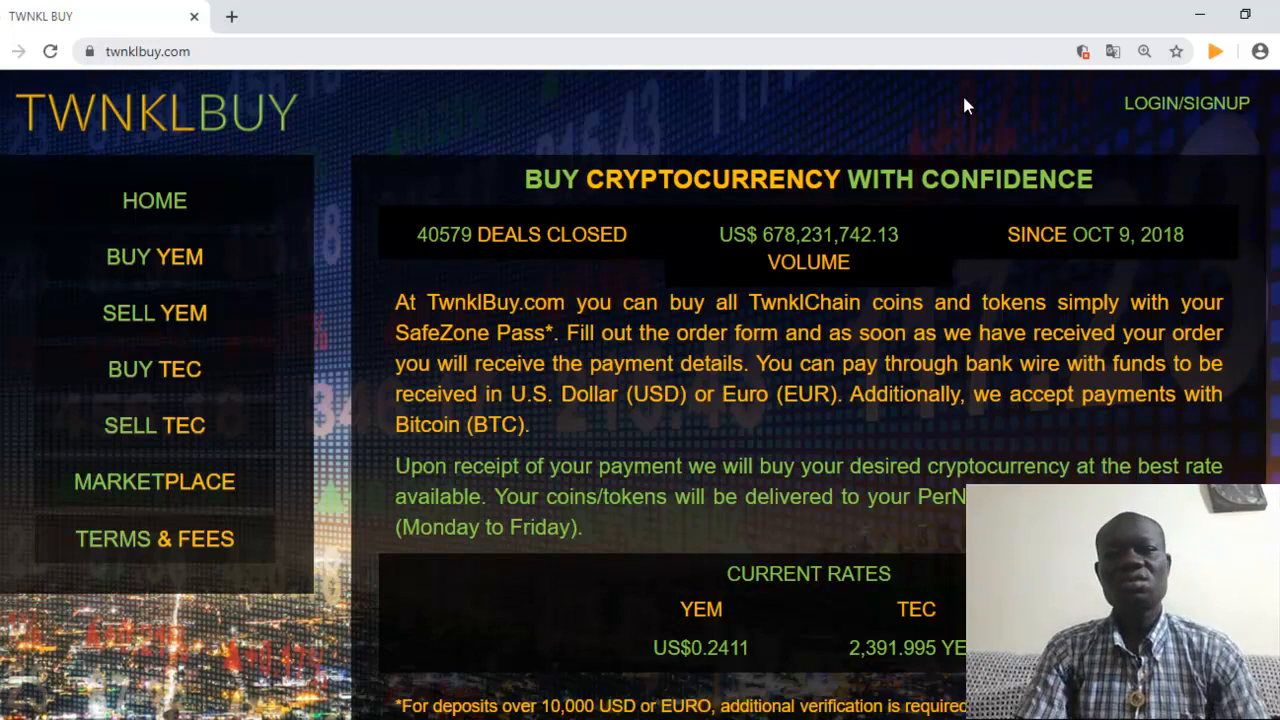
{"action": "left_click", "coordinate": [1163, 113]}
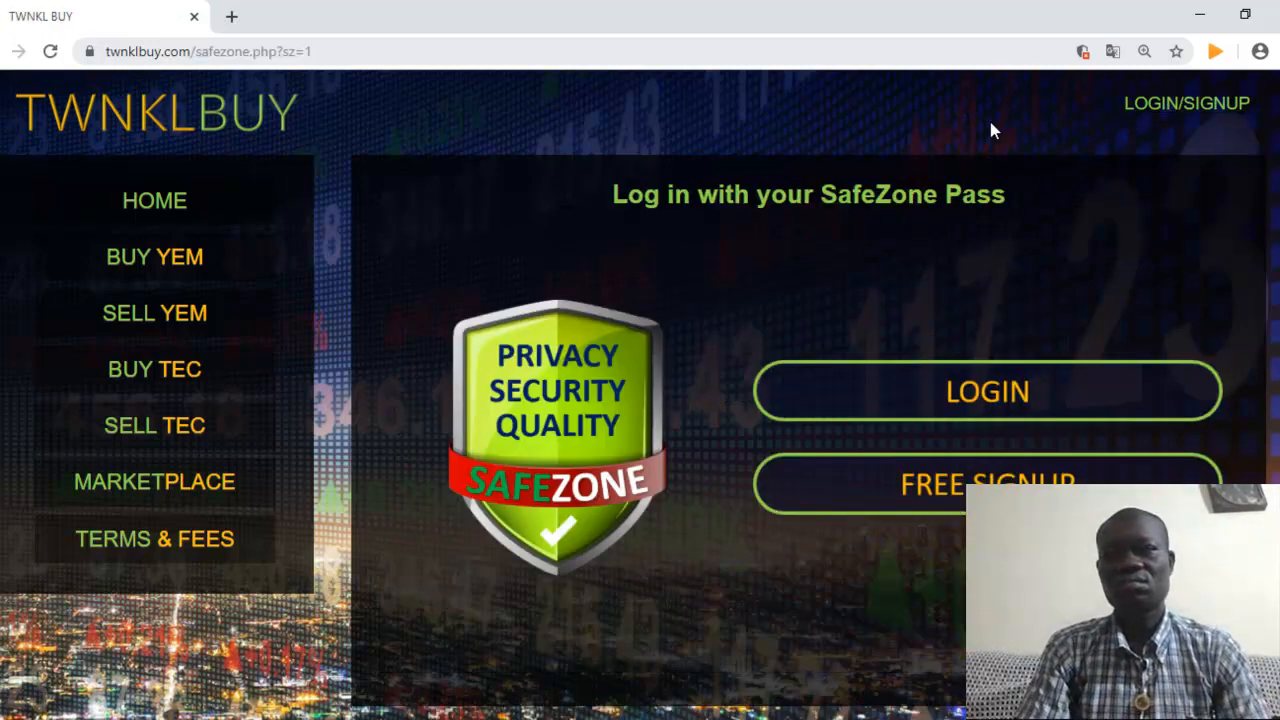
{"action": "left_click", "coordinate": [987, 410]}
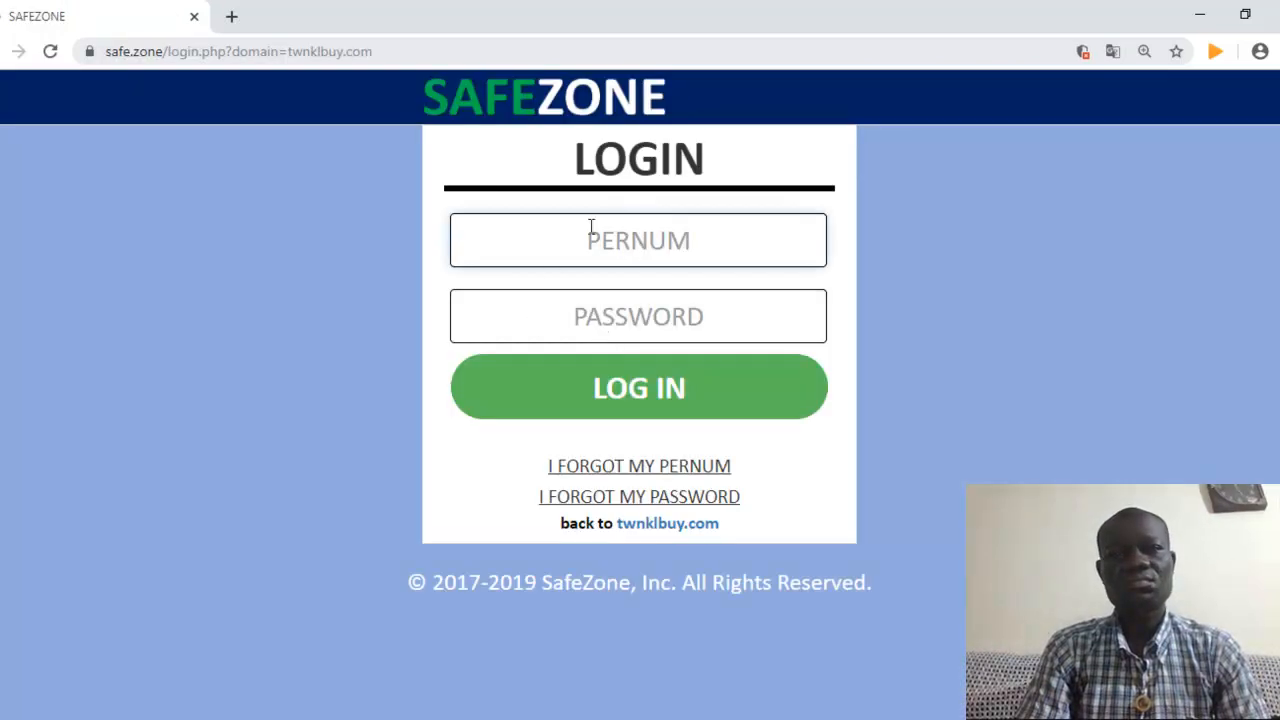
Enter the account PERNUM and the eight-character password, then submit with LOG IN
{"action": "left_click", "coordinate": [594, 237]}
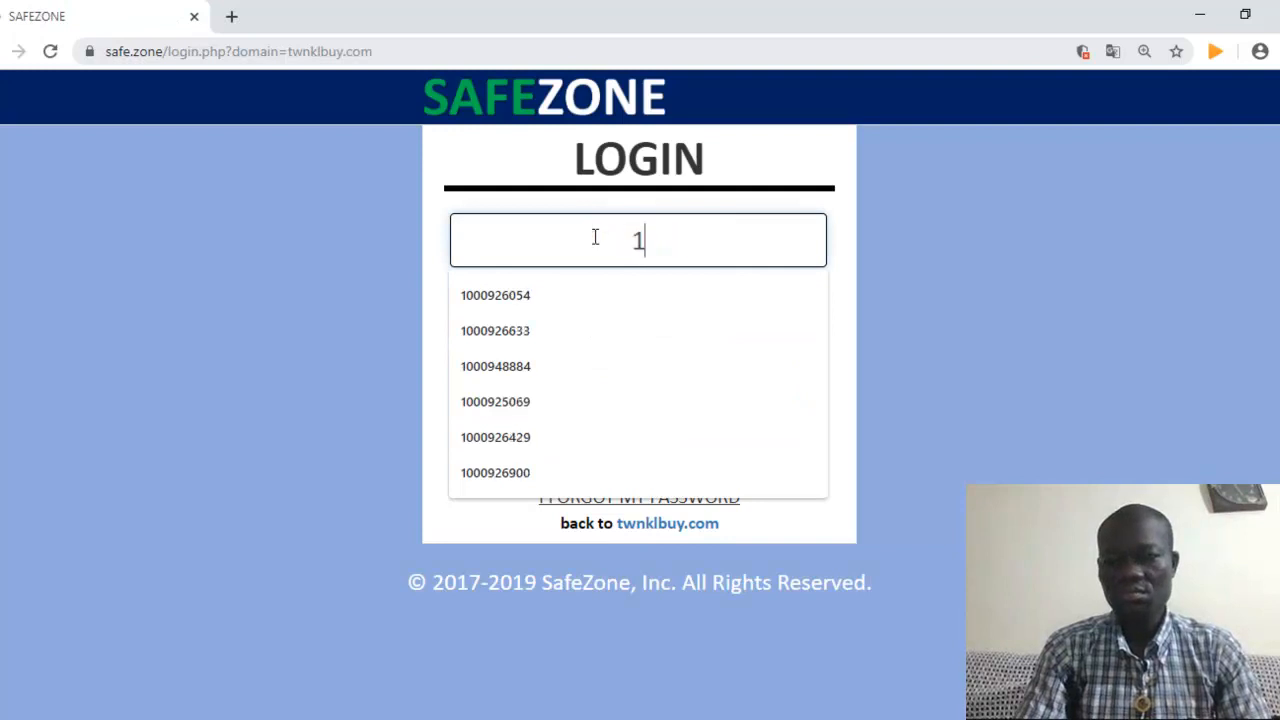
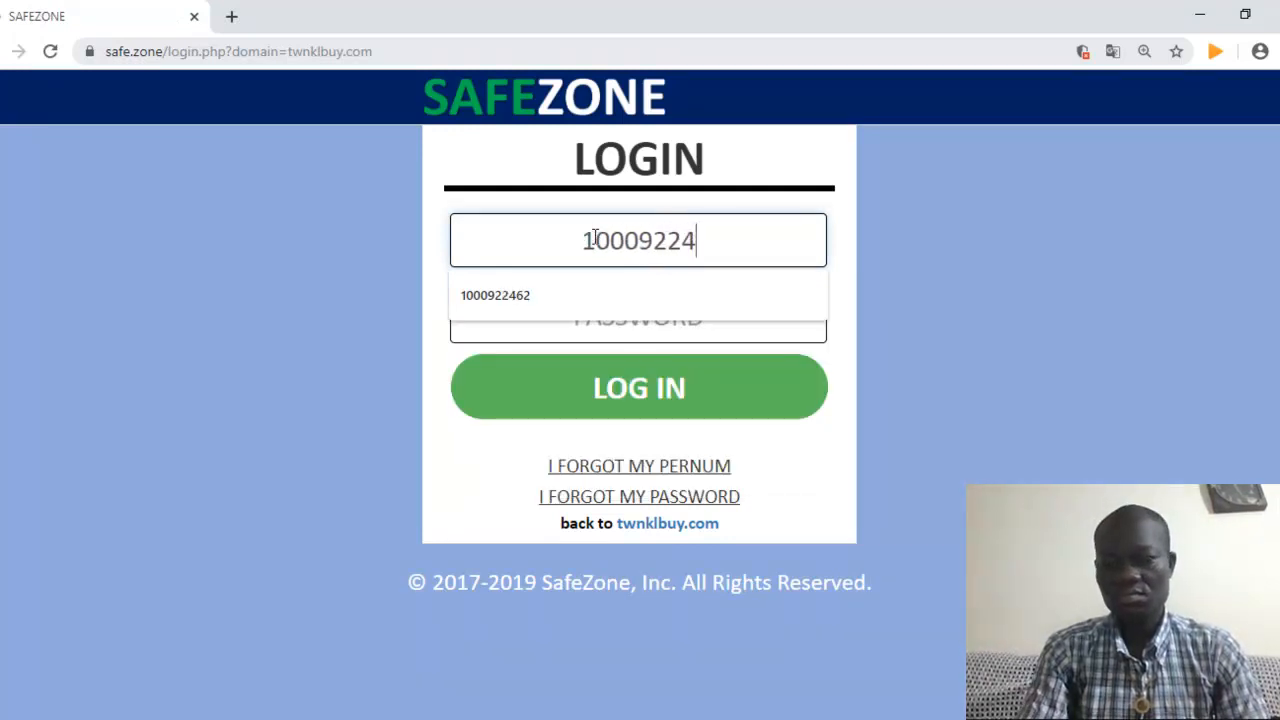
{"action": "key", "text": "Tab"}
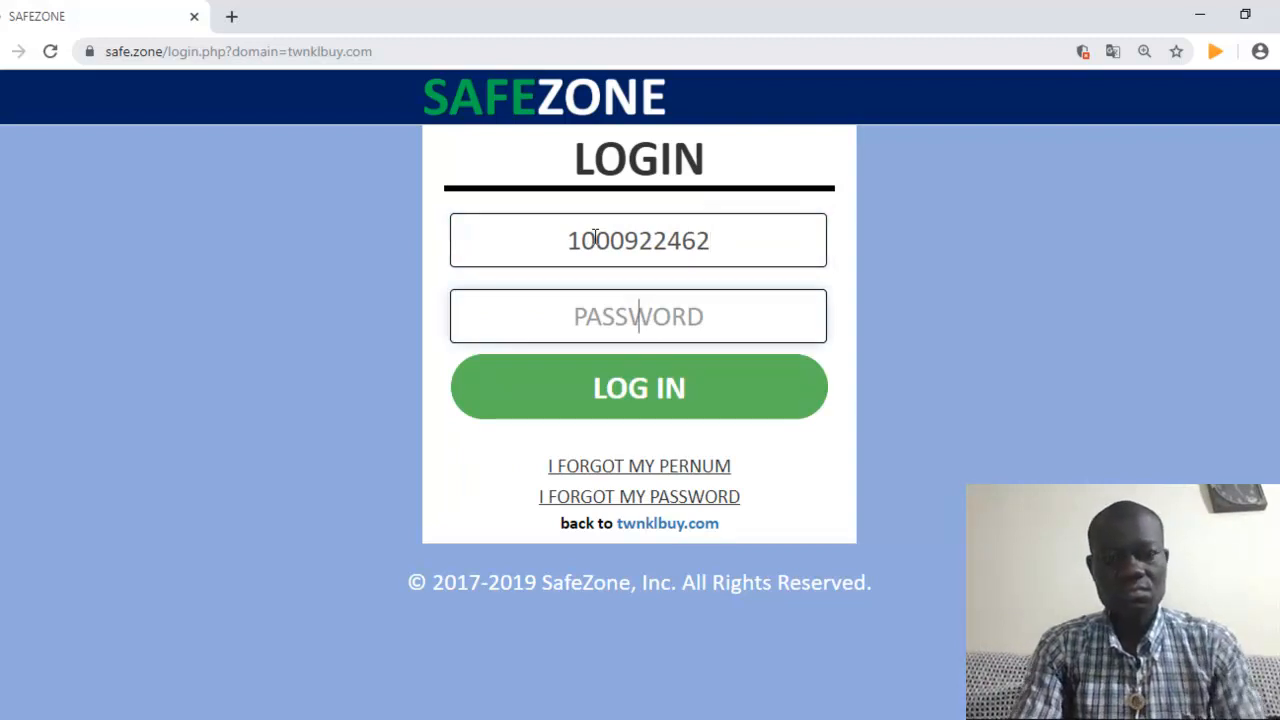
{"action": "type", "text": "******"}
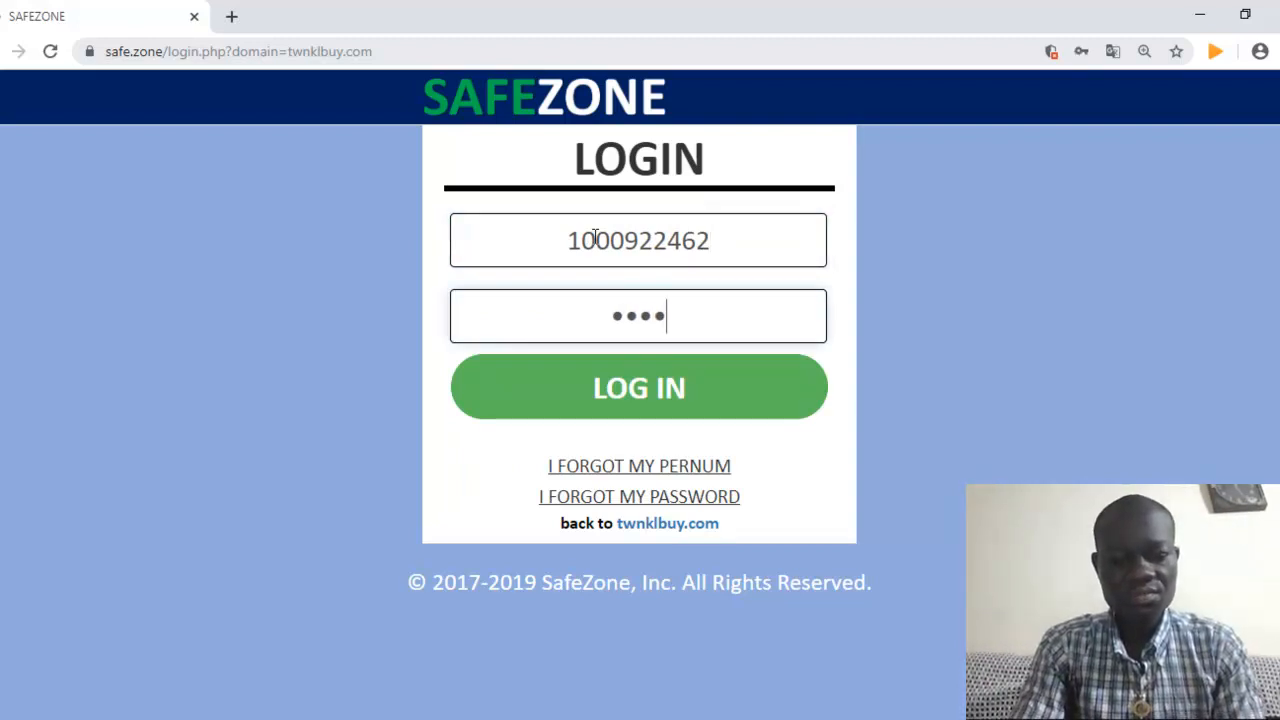
{"action": "type", "text": "**"}
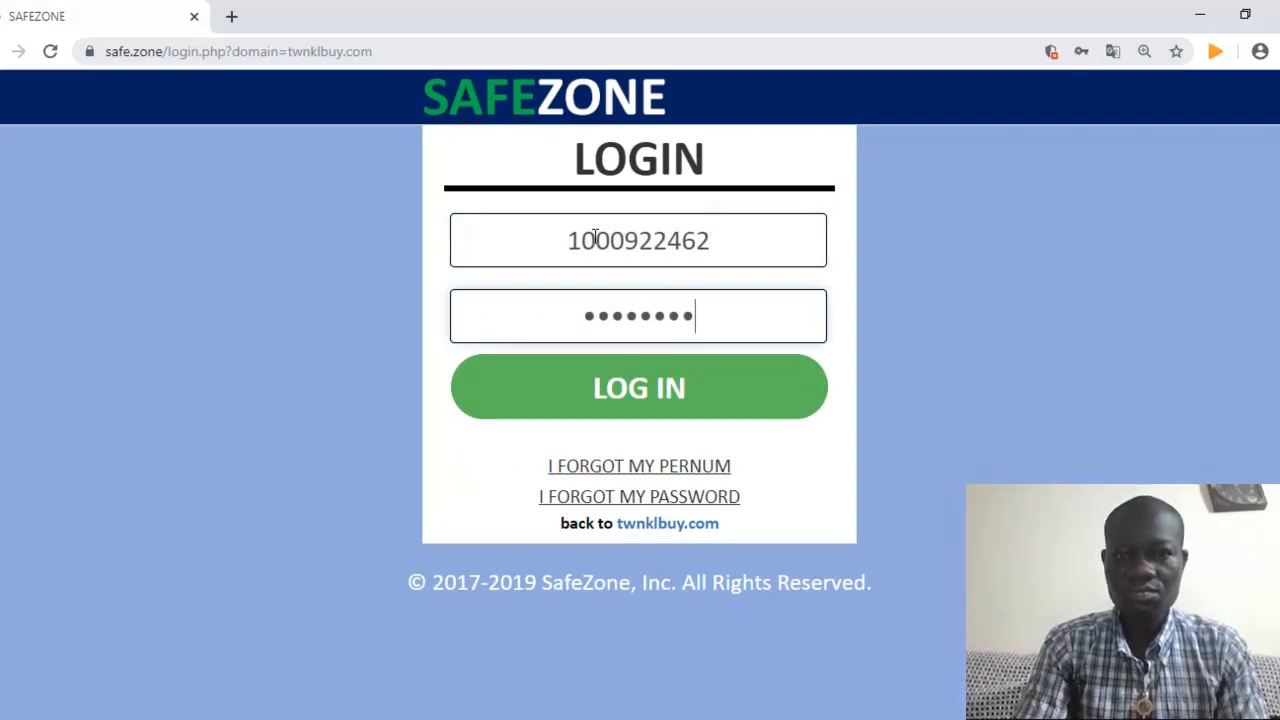
{"action": "left_click", "coordinate": [579, 393]}
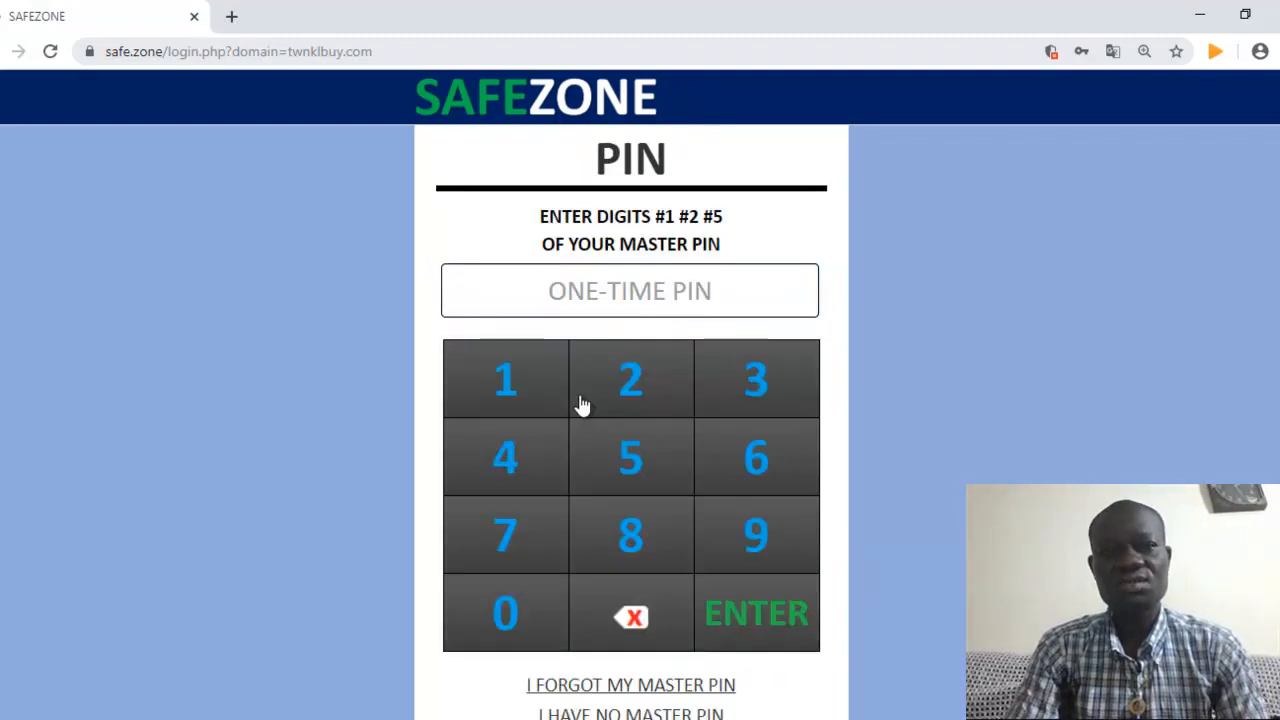
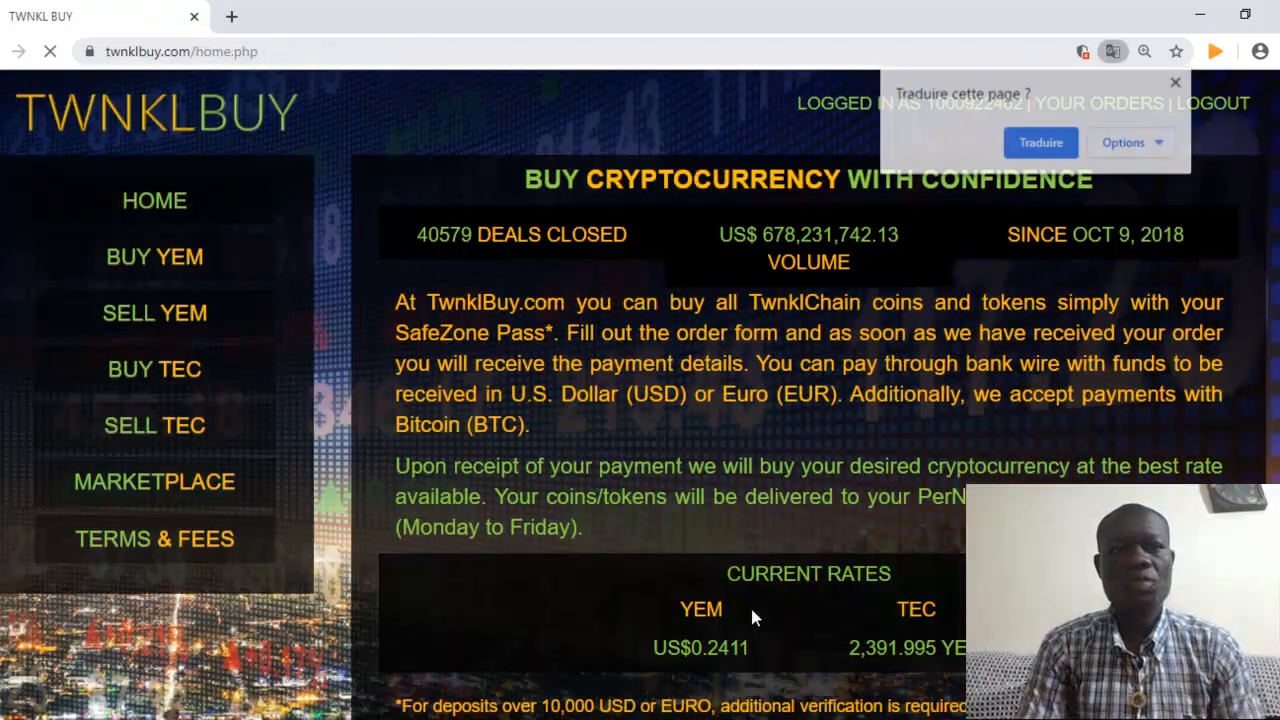
Close the page-translation offer on the logged-in TwnklBuy home page
{"action": "left_click", "coordinate": [1177, 83]}
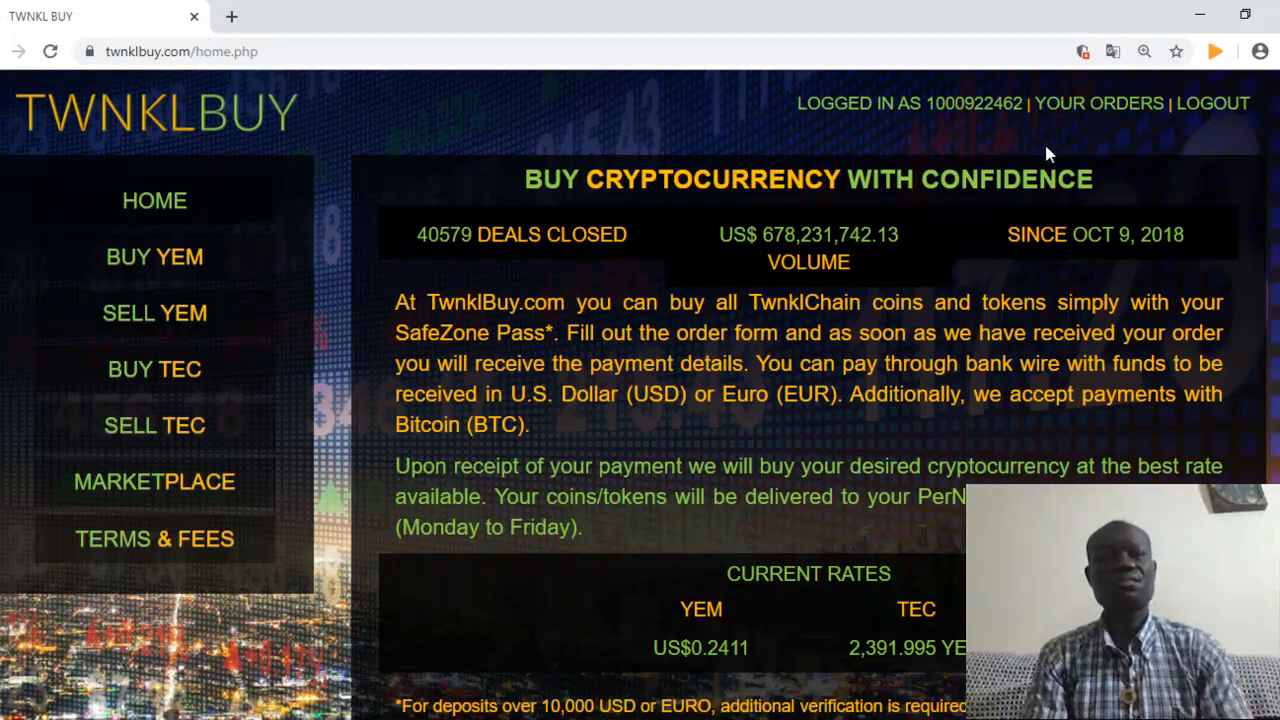
Start a SELL YEM order for 25 YEM and advance to the next form step
{"action": "left_click", "coordinate": [158, 314]}
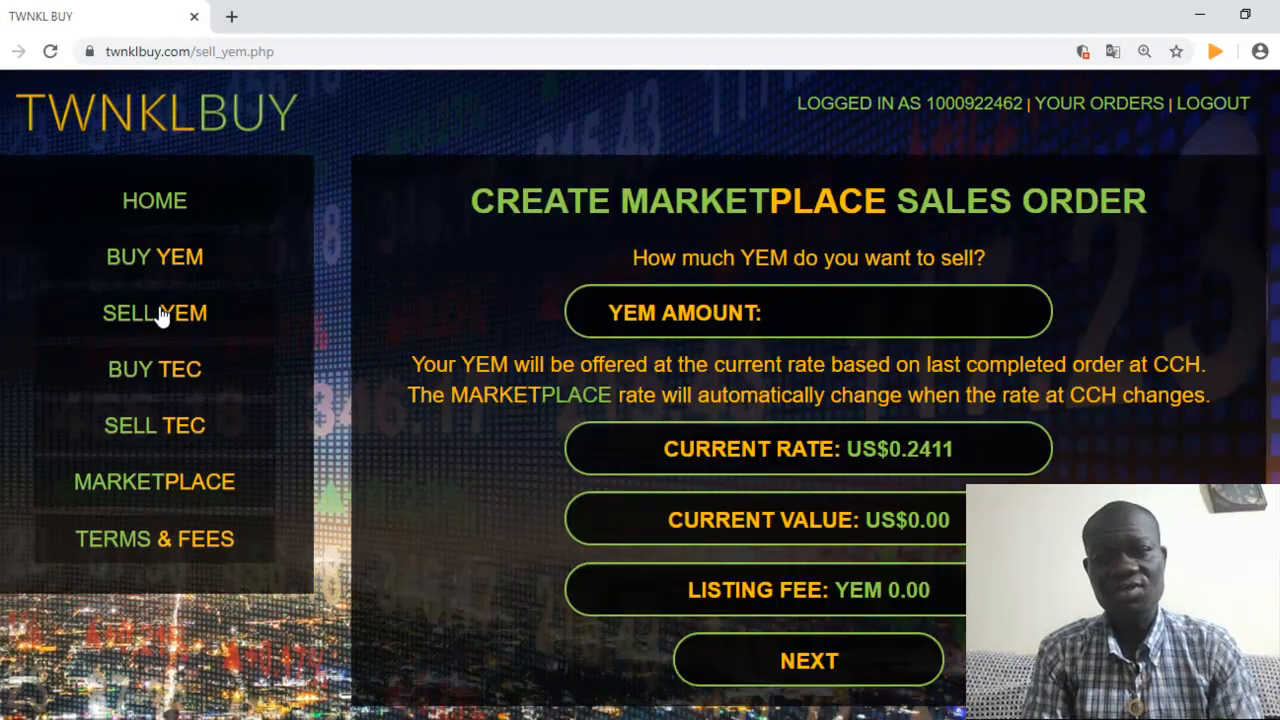
{"action": "left_click", "coordinate": [831, 315]}
{"action": "type", "text": "25"}
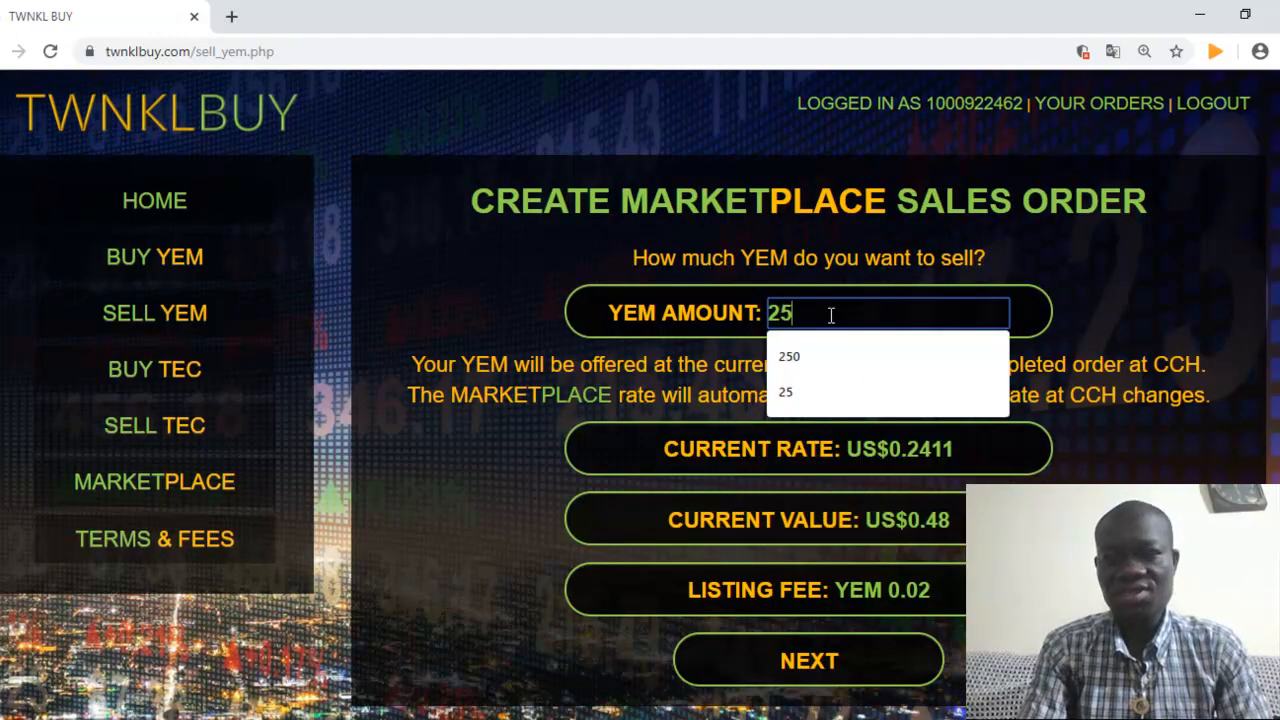
{"action": "left_click", "coordinate": [492, 278]}
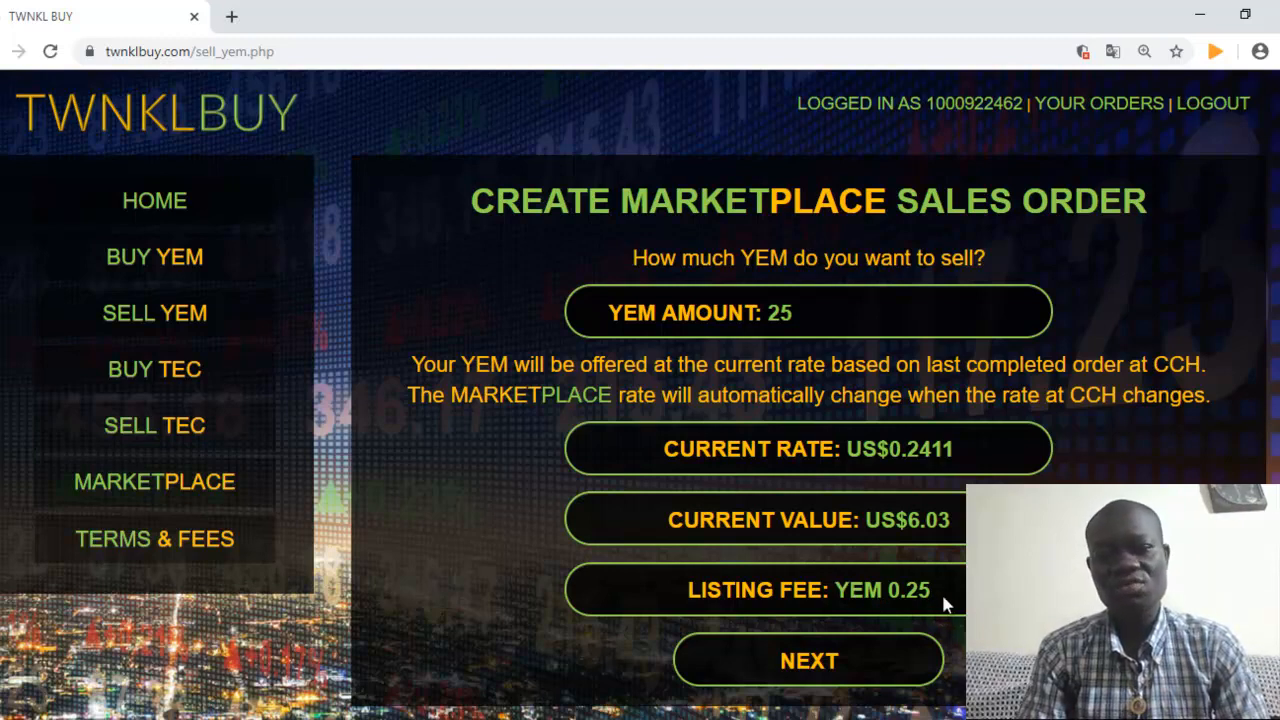
{"action": "left_click", "coordinate": [818, 663]}
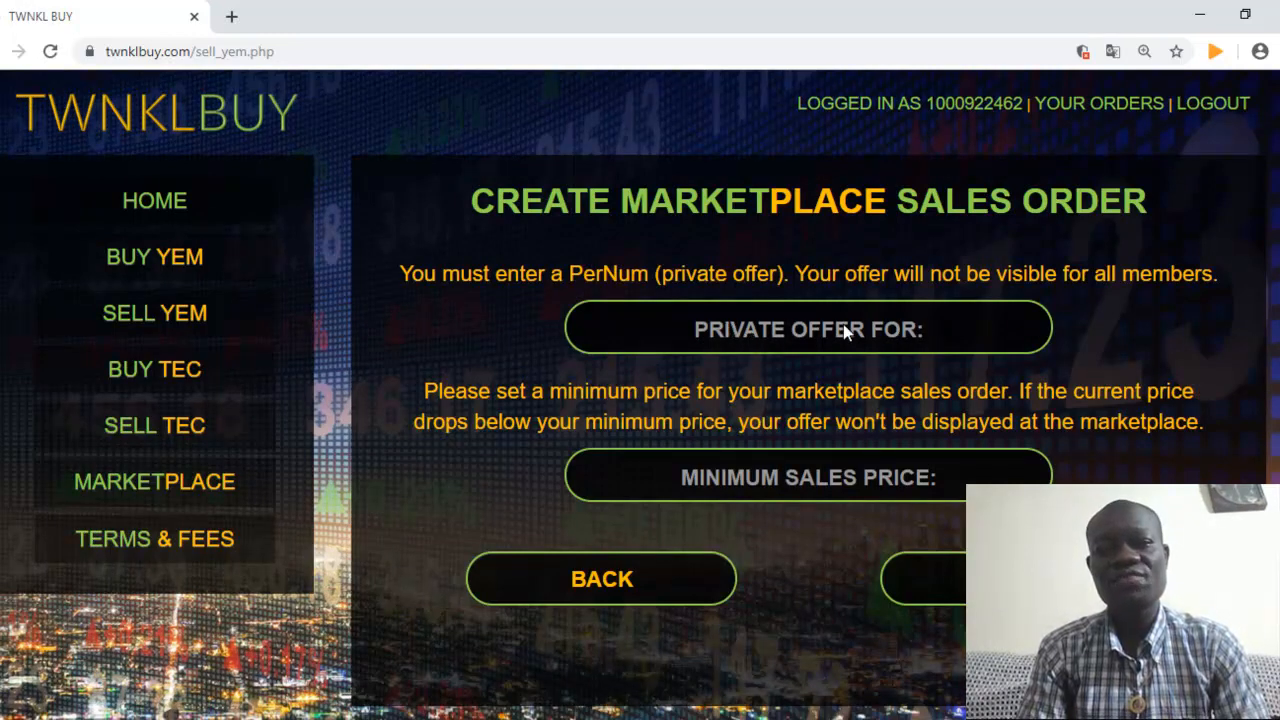
Make it a private offer to the buyer's pasted PerNum at minimum price 0.24, then open a new tab
{"action": "left_click", "coordinate": [797, 336]}
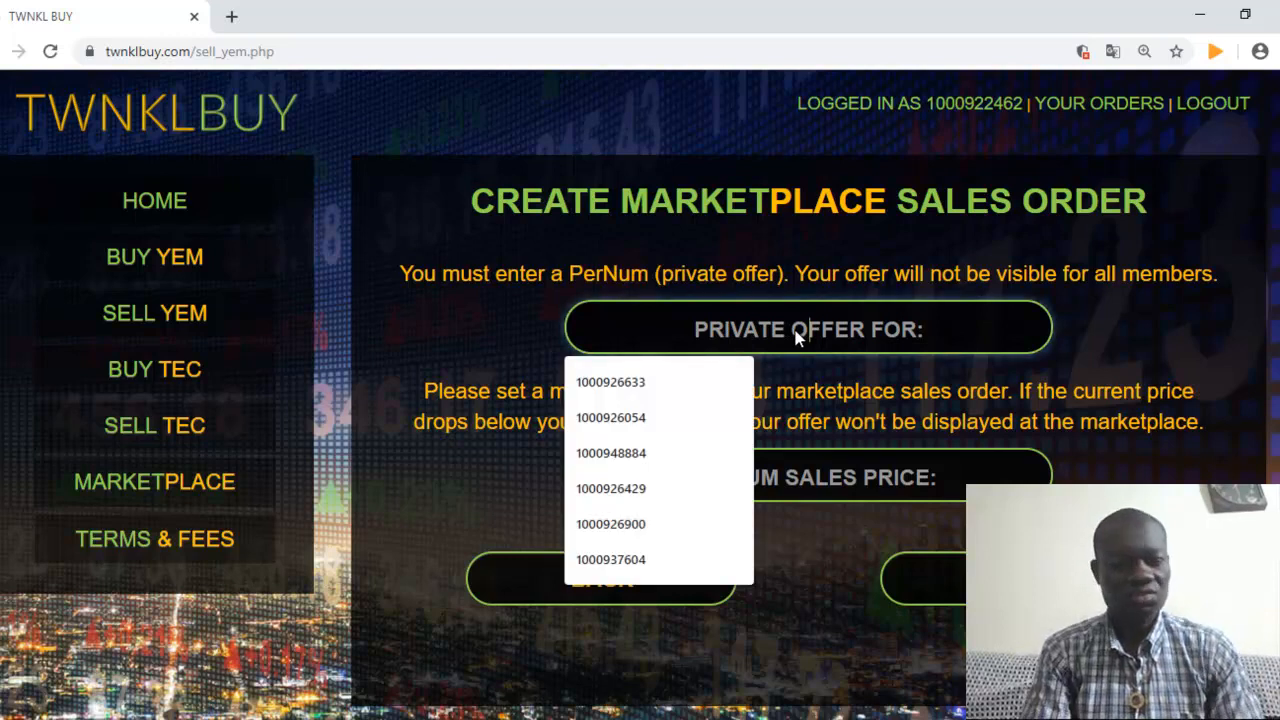
{"action": "key", "text": "ctrl+v"}
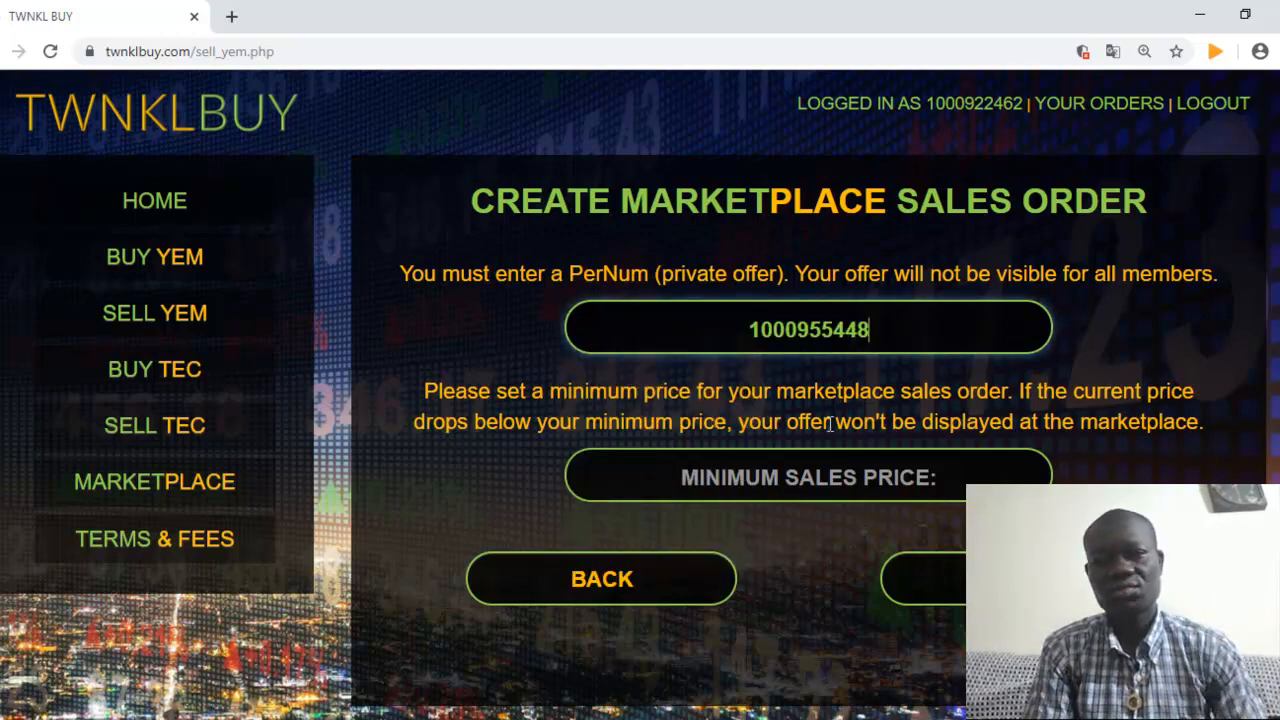
{"action": "left_click", "coordinate": [783, 482]}
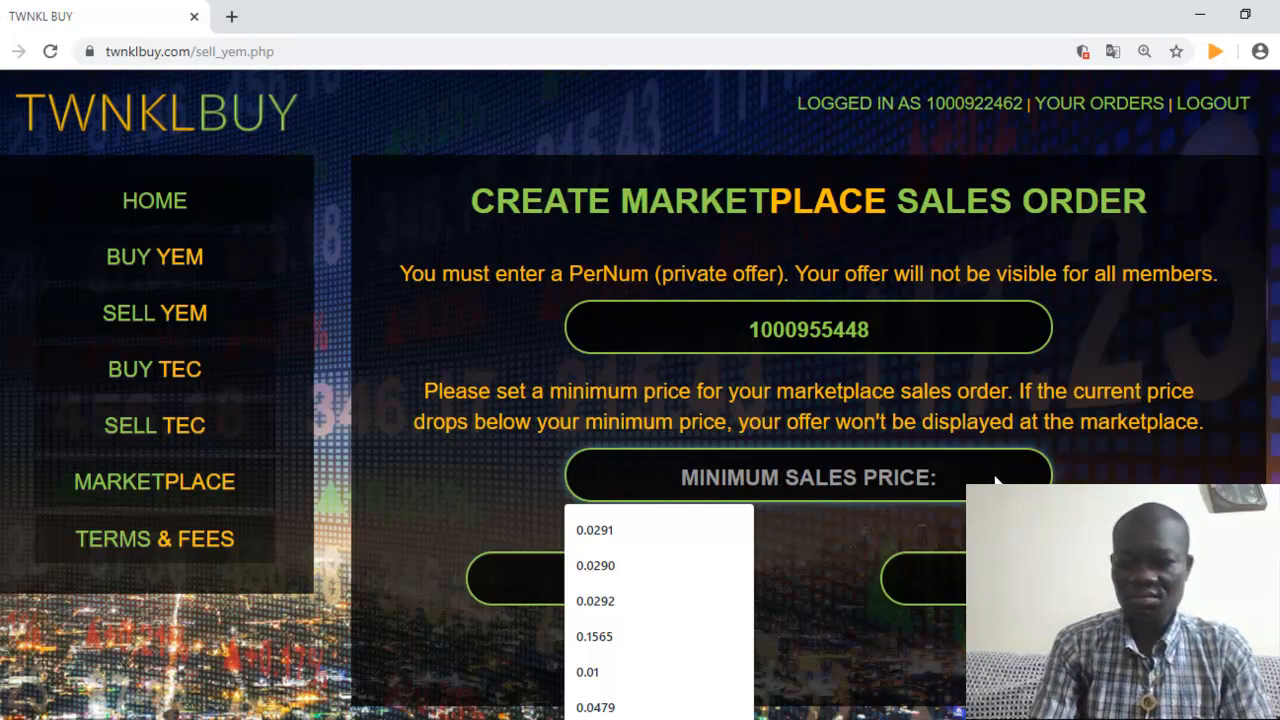
{"action": "type", "text": "0."}
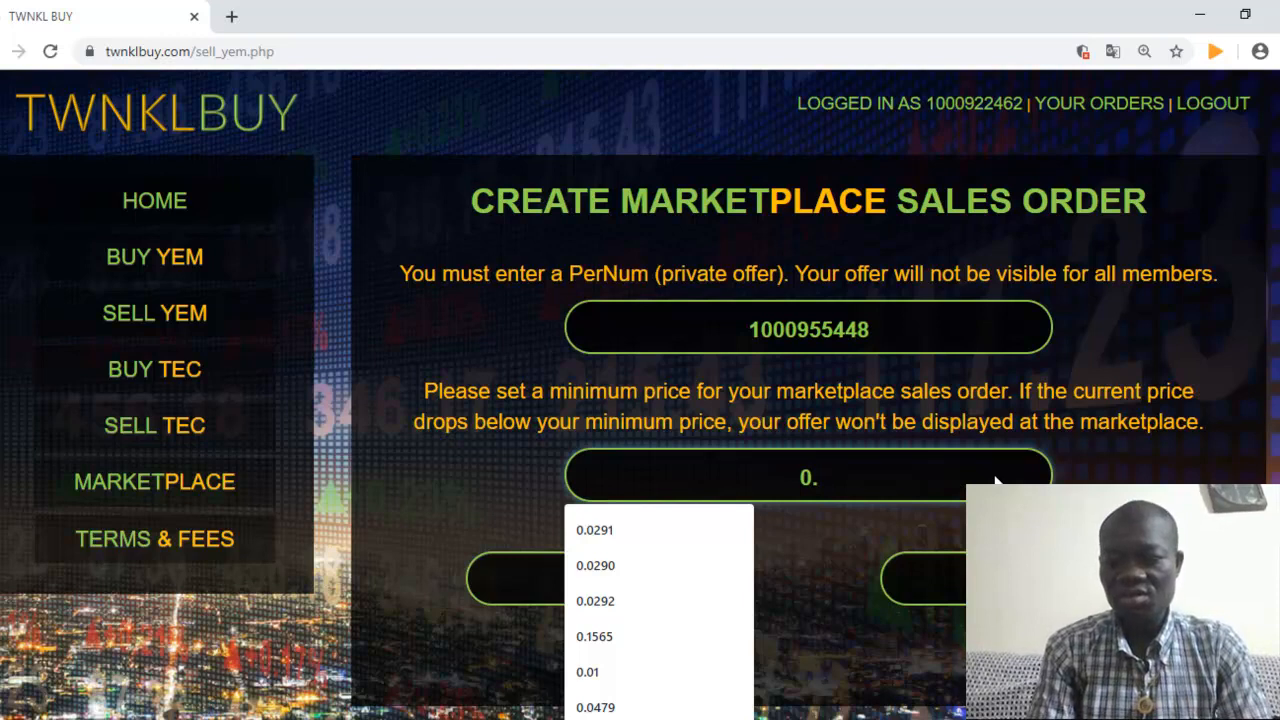
{"action": "type", "text": "2"}
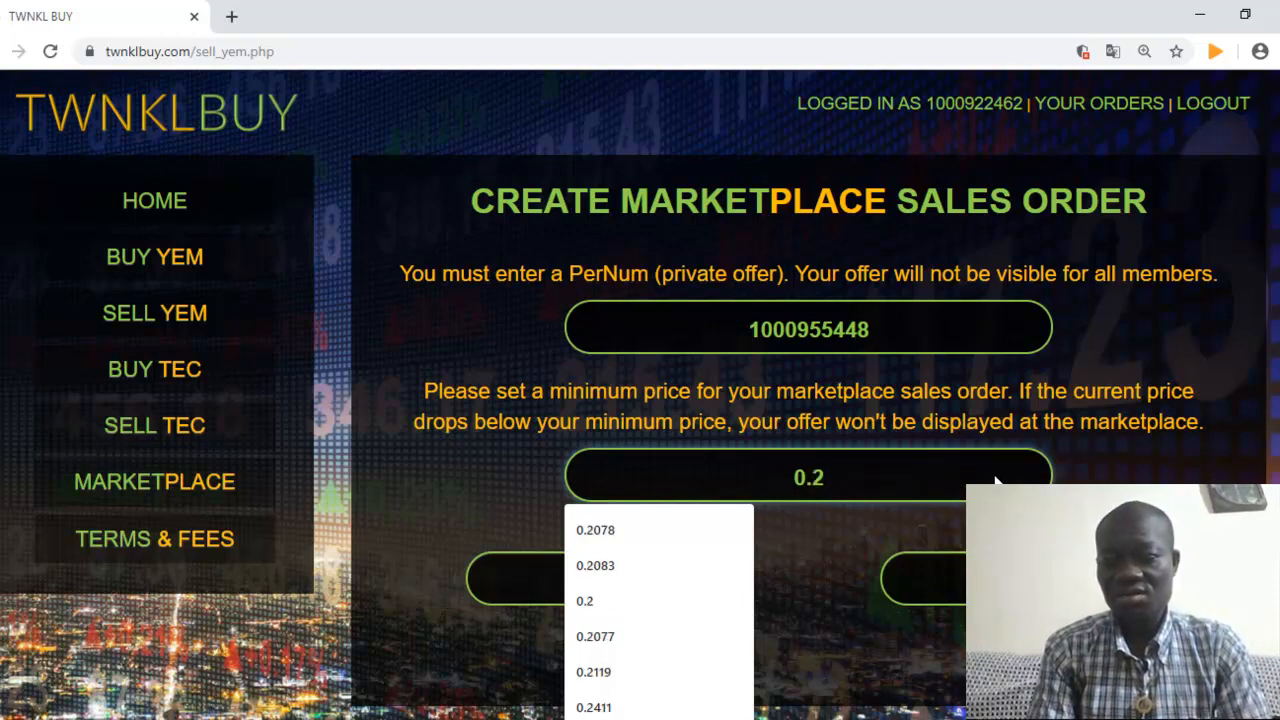
{"action": "type", "text": "14"}
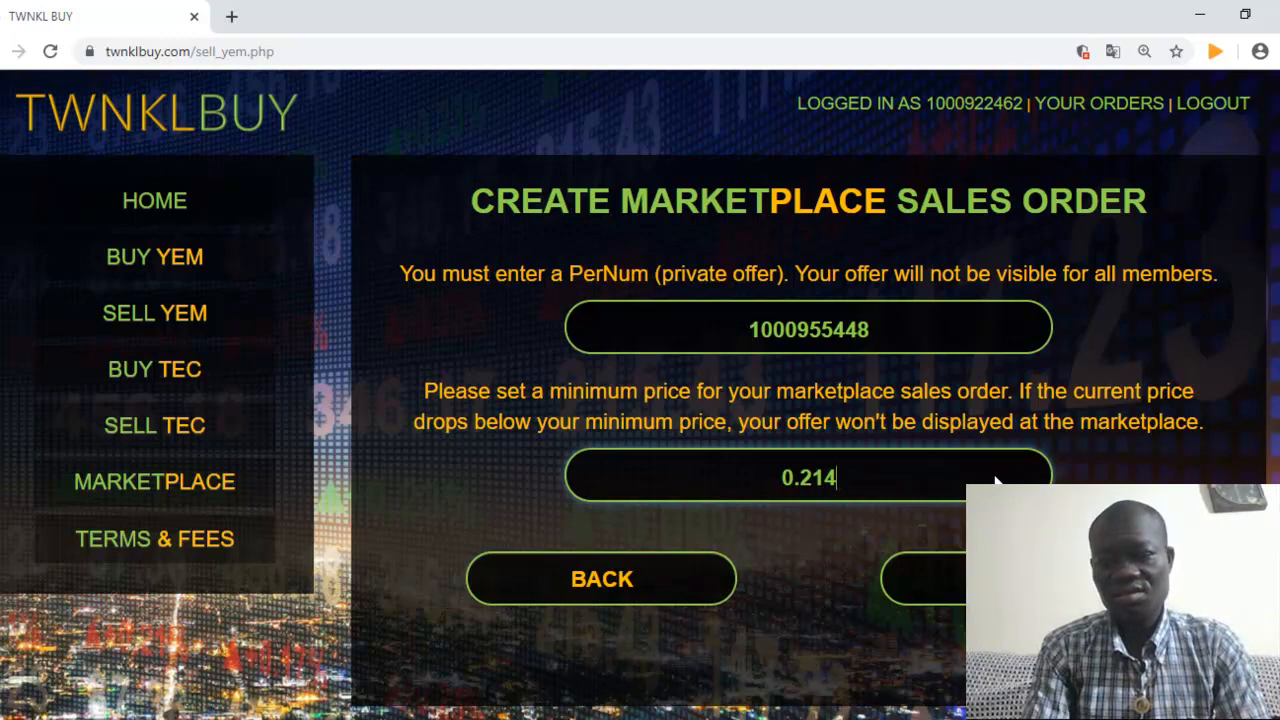
{"action": "key", "text": "BackSpace"}
{"action": "key", "text": "BackSpace"}
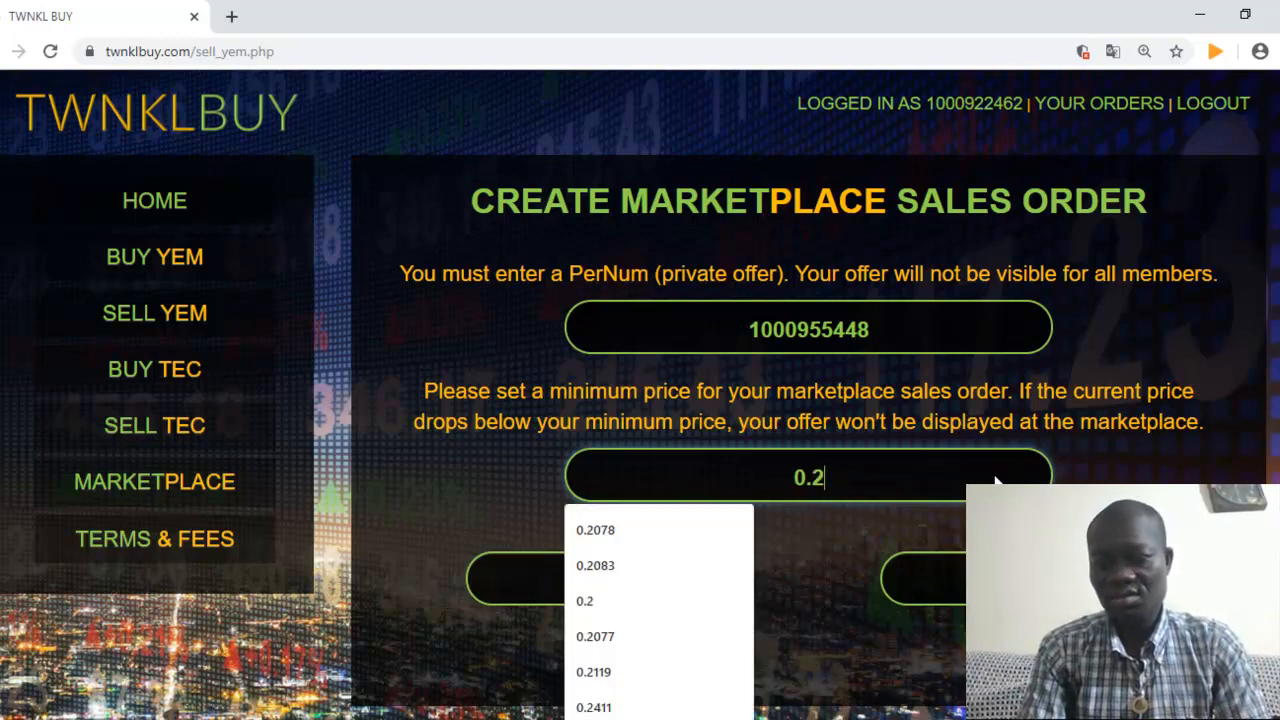
{"action": "type", "text": "4"}
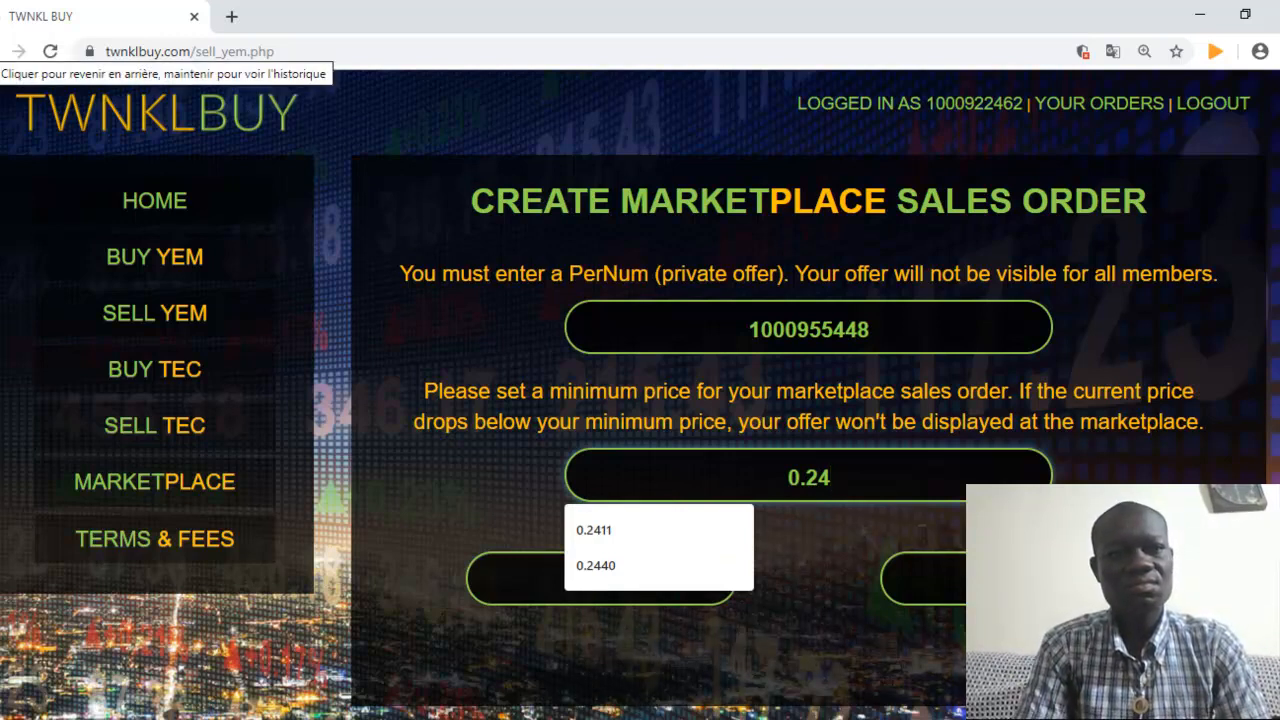
{"action": "left_click", "coordinate": [231, 17]}
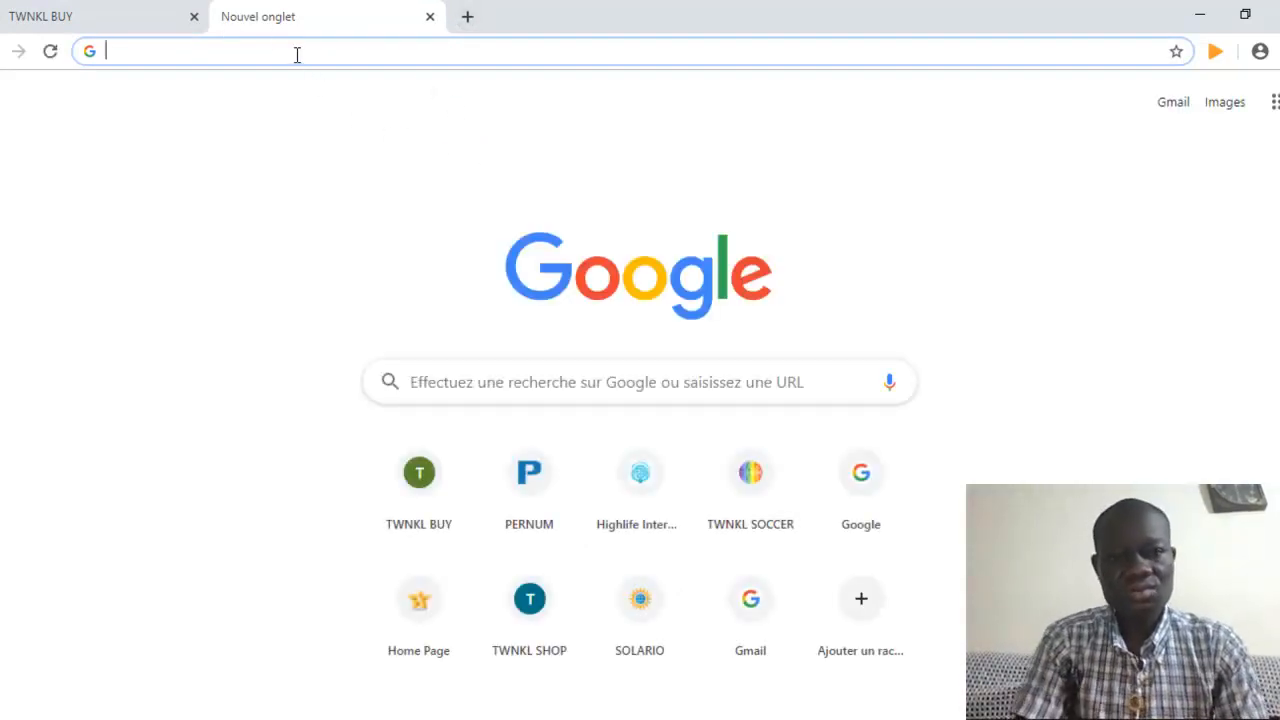
Raise the minimum sales price to 0.2411 and confirm the 25 YEM sales order
{"action": "left_click", "coordinate": [412, 483]}
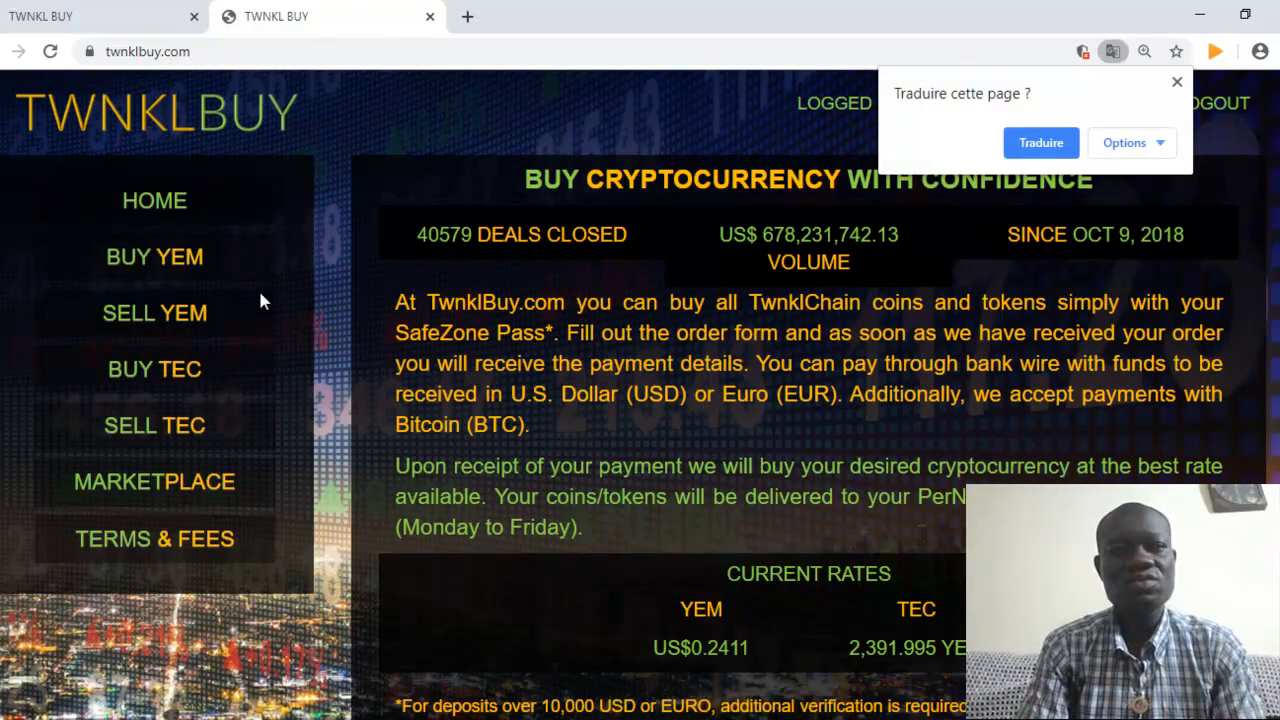
{"action": "left_click", "coordinate": [90, 20]}
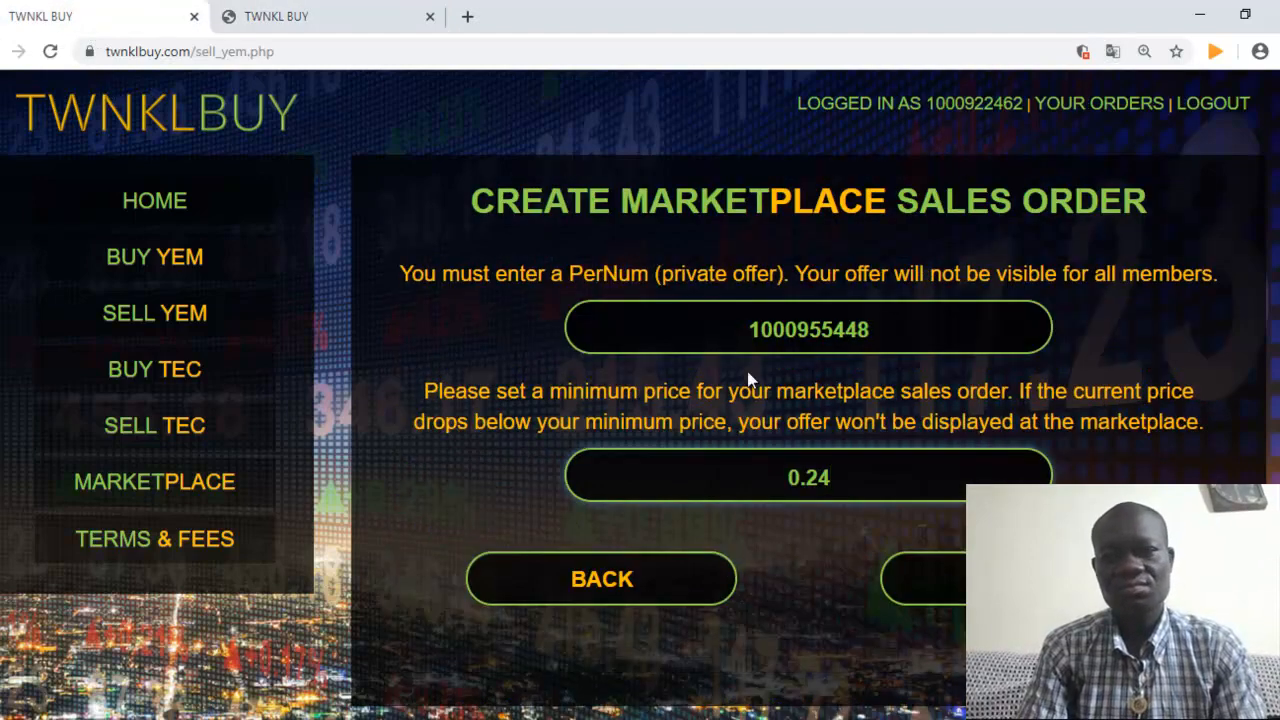
{"action": "left_click", "coordinate": [840, 482]}
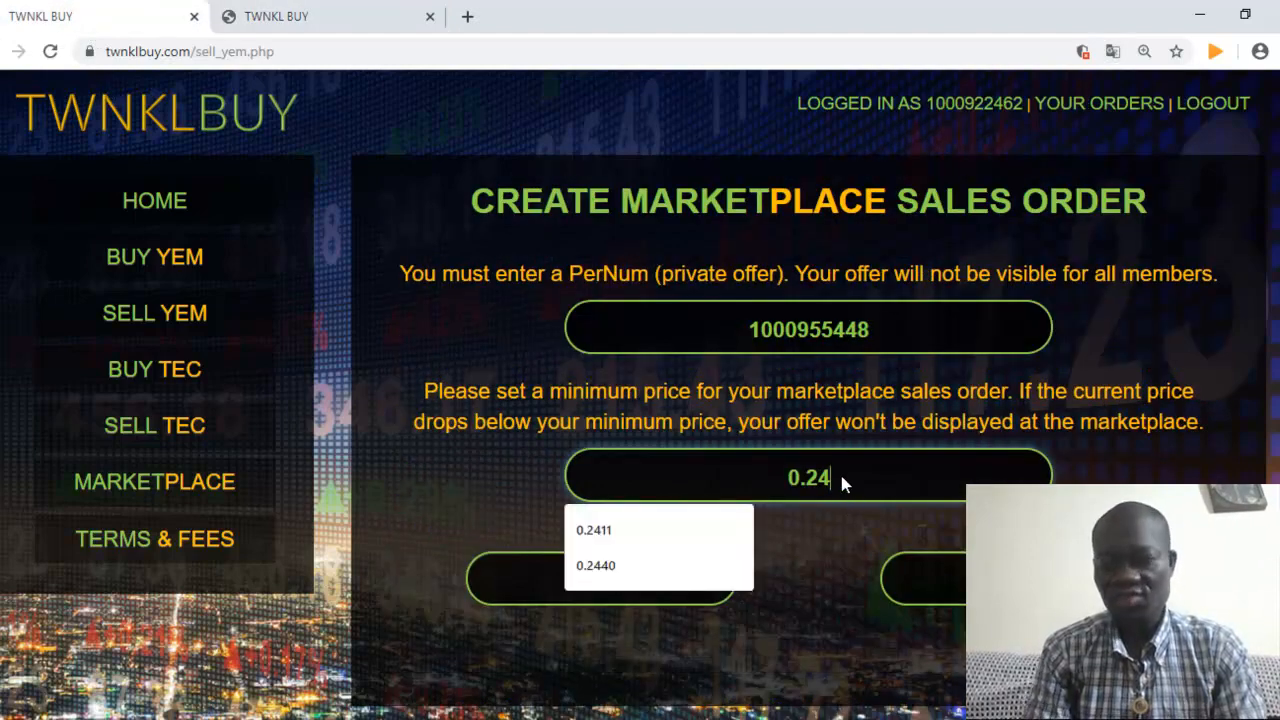
{"action": "type", "text": "11"}
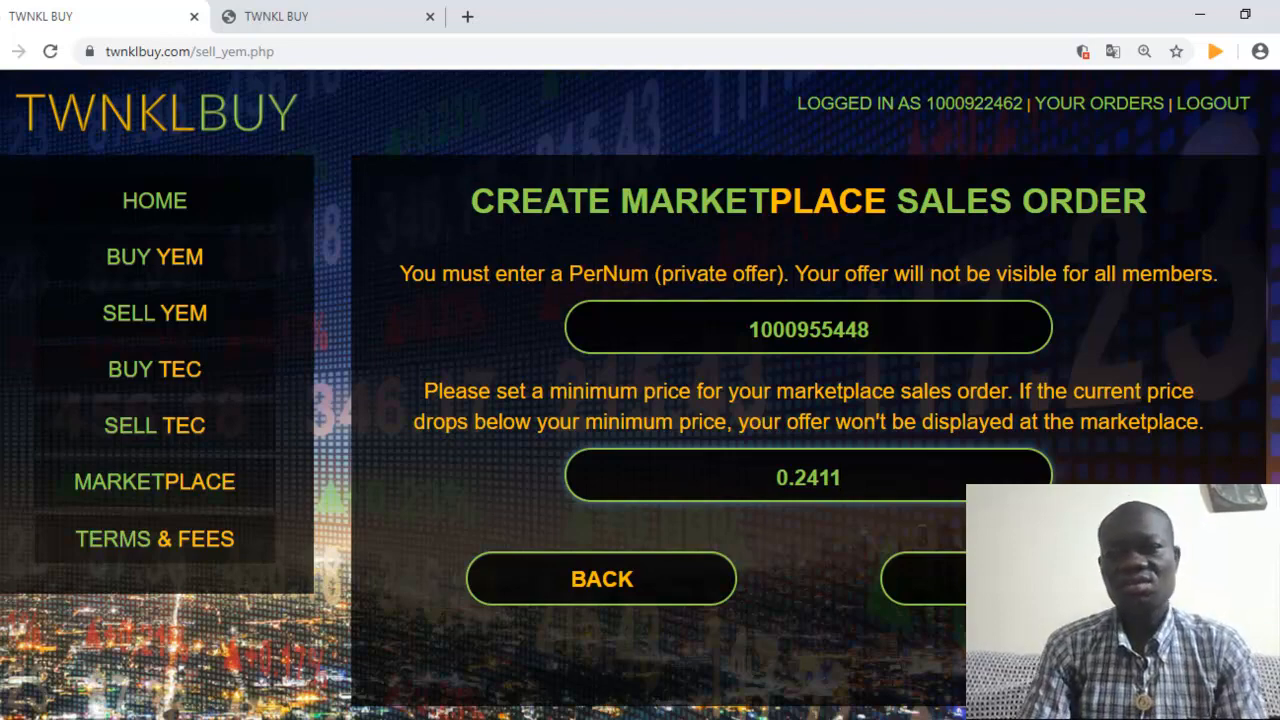
{"action": "left_click", "coordinate": [895, 588]}
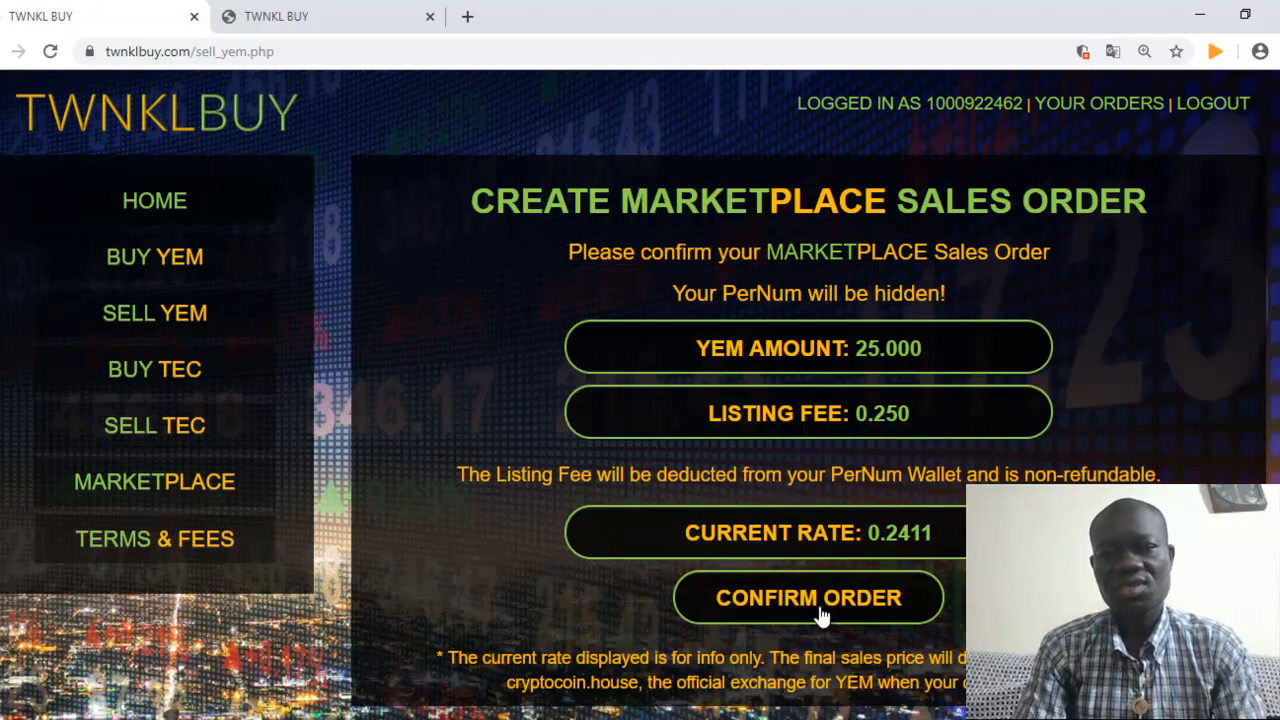
{"action": "left_click", "coordinate": [820, 612]}
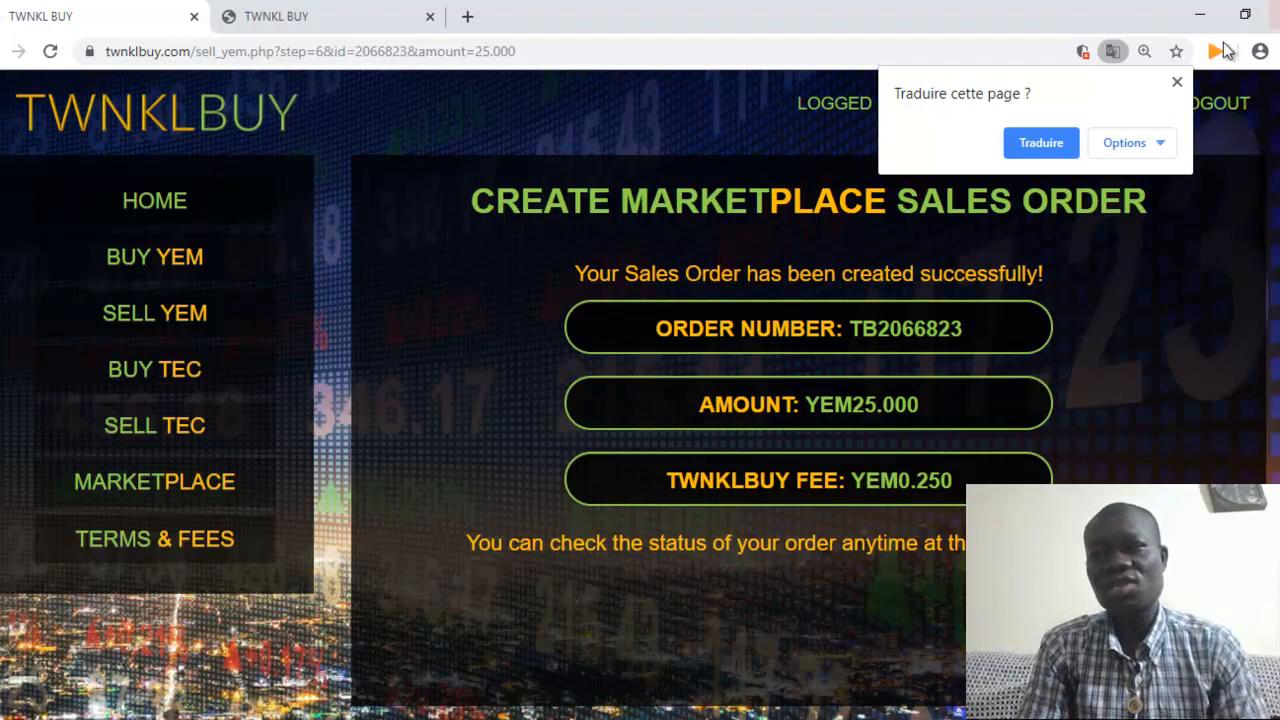
Close the translation bubble covering the order-created confirmation
{"action": "left_click", "coordinate": [1177, 83]}
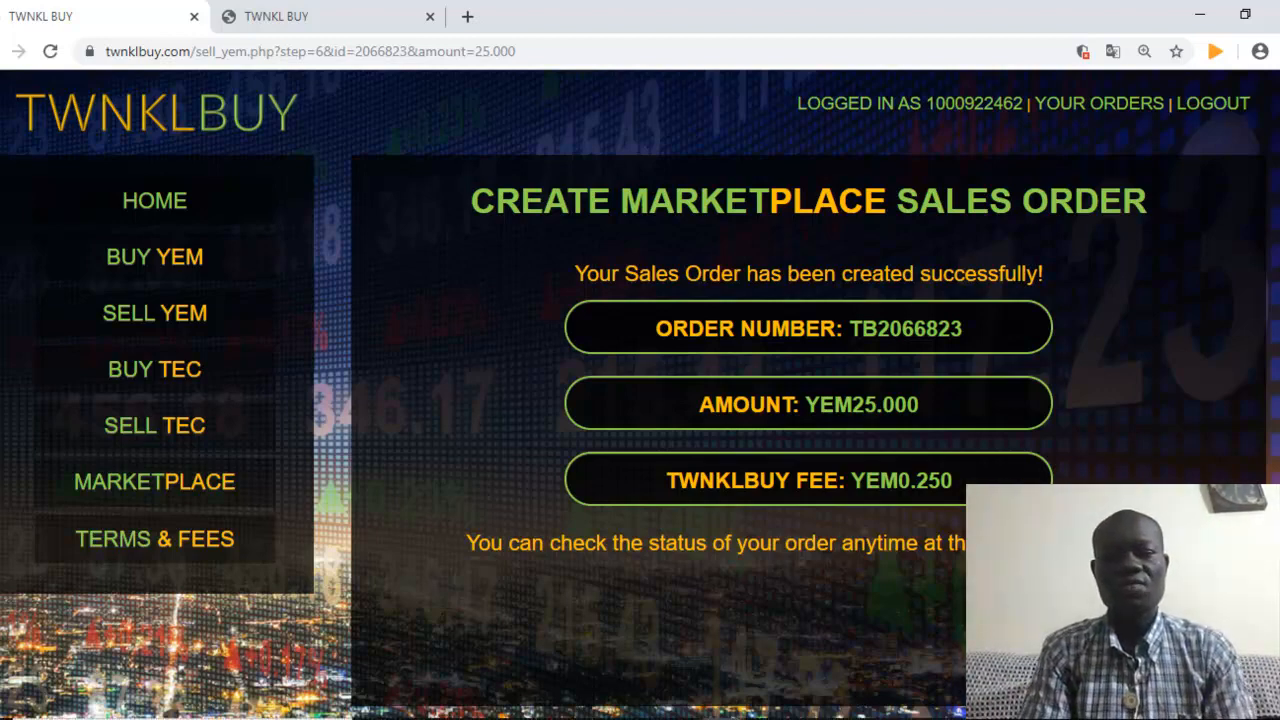
Bring the buyer's private Chrome window to the front and reload the TwnklBuy home page
{"action": "mouse_move", "coordinate": [722, 718]}
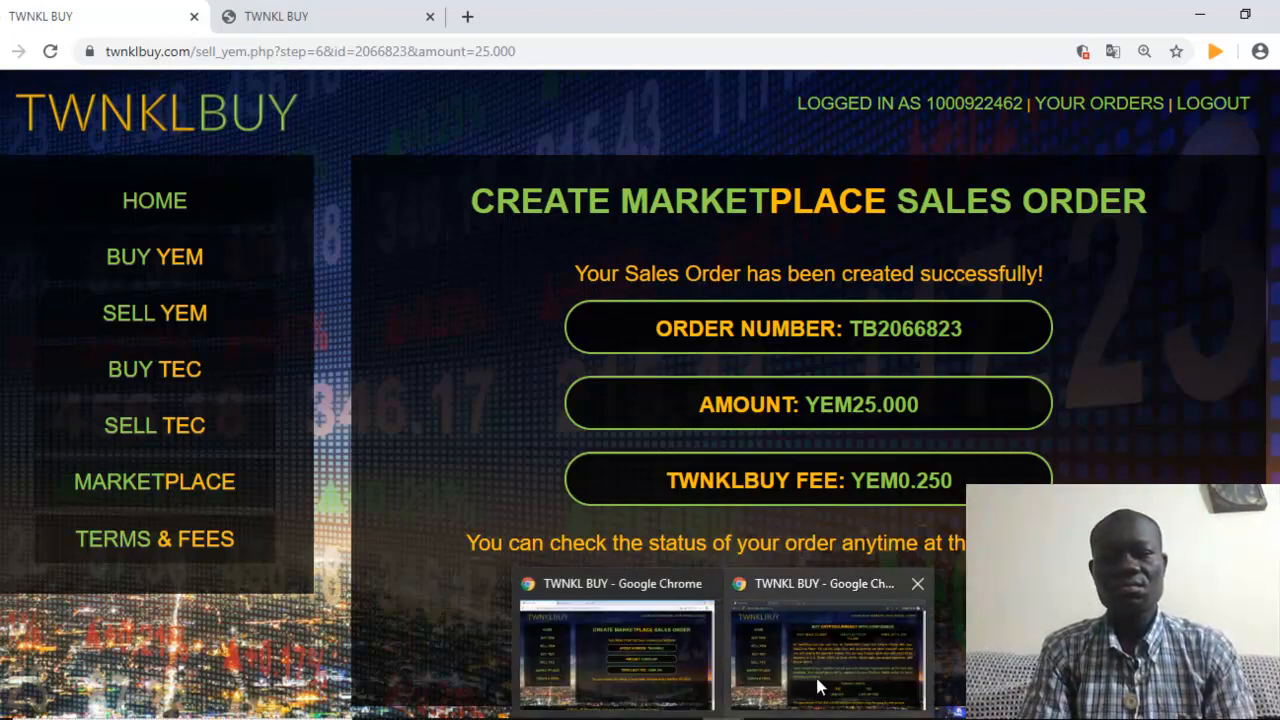
{"action": "left_click", "coordinate": [822, 684]}
{"action": "left_click", "coordinate": [156, 204]}
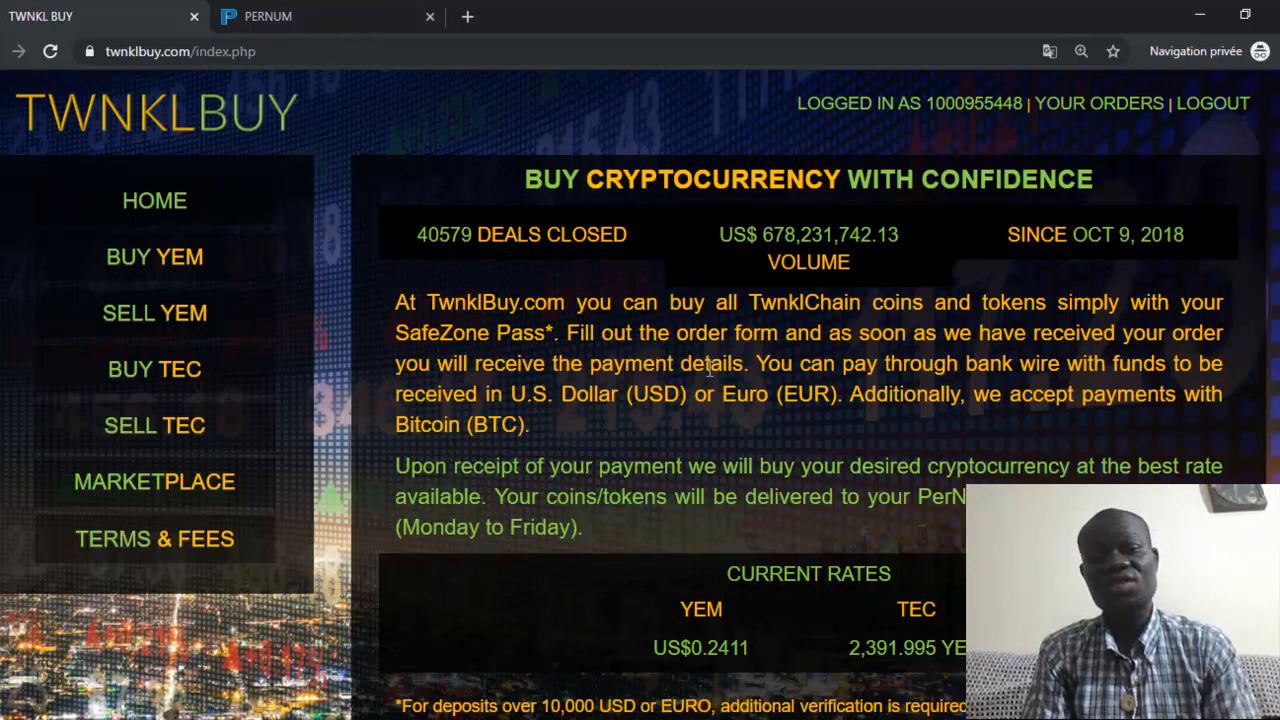
Switch to the PerNum tab and review the wallet balances, YEM 0.000 and FREE YEM 100.000
{"action": "left_click", "coordinate": [250, 16]}
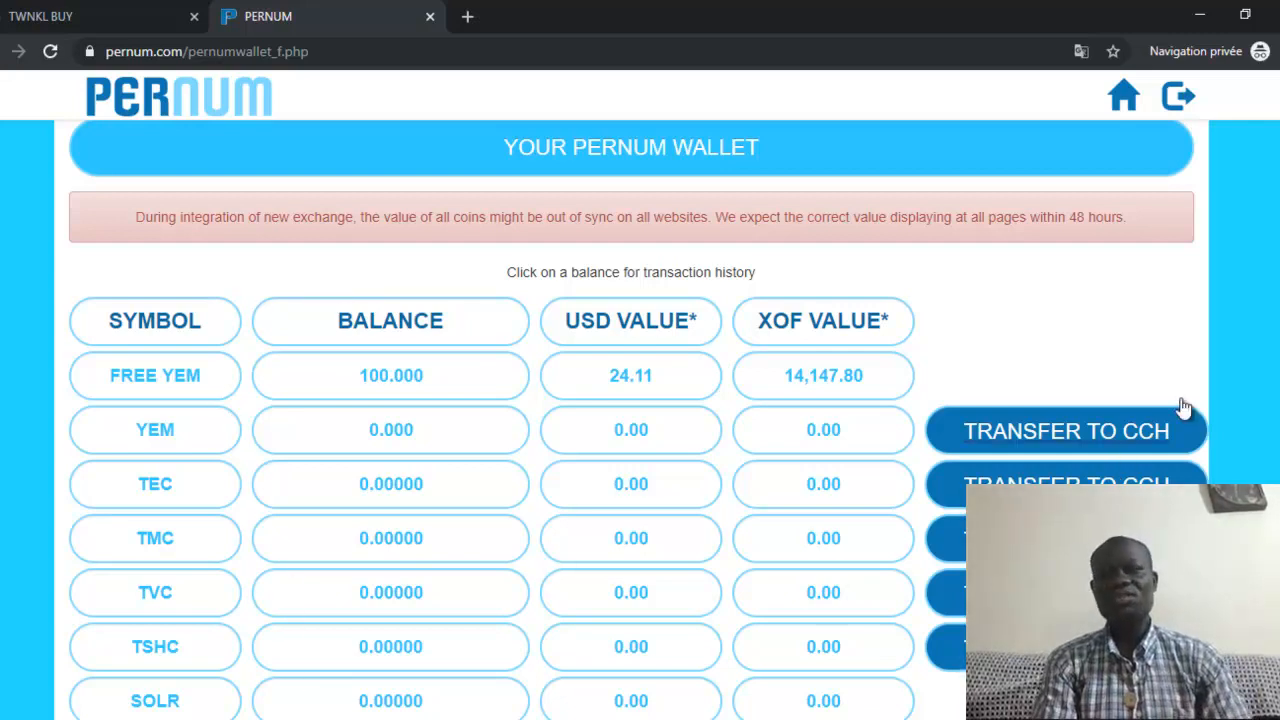
{"action": "scroll", "coordinate": [1183, 406], "scroll_direction": "down", "scroll_amount": 2}
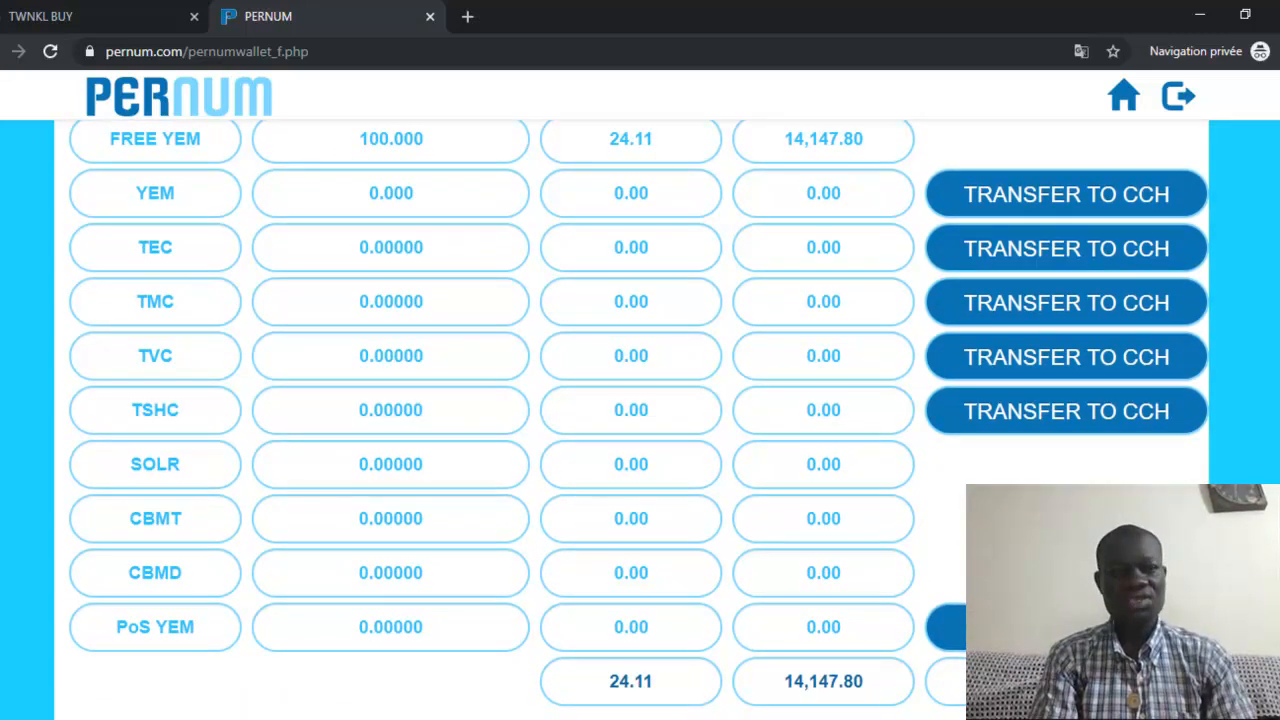
{"action": "scroll", "coordinate": [632, 420], "scroll_direction": "up", "scroll_amount": 3}
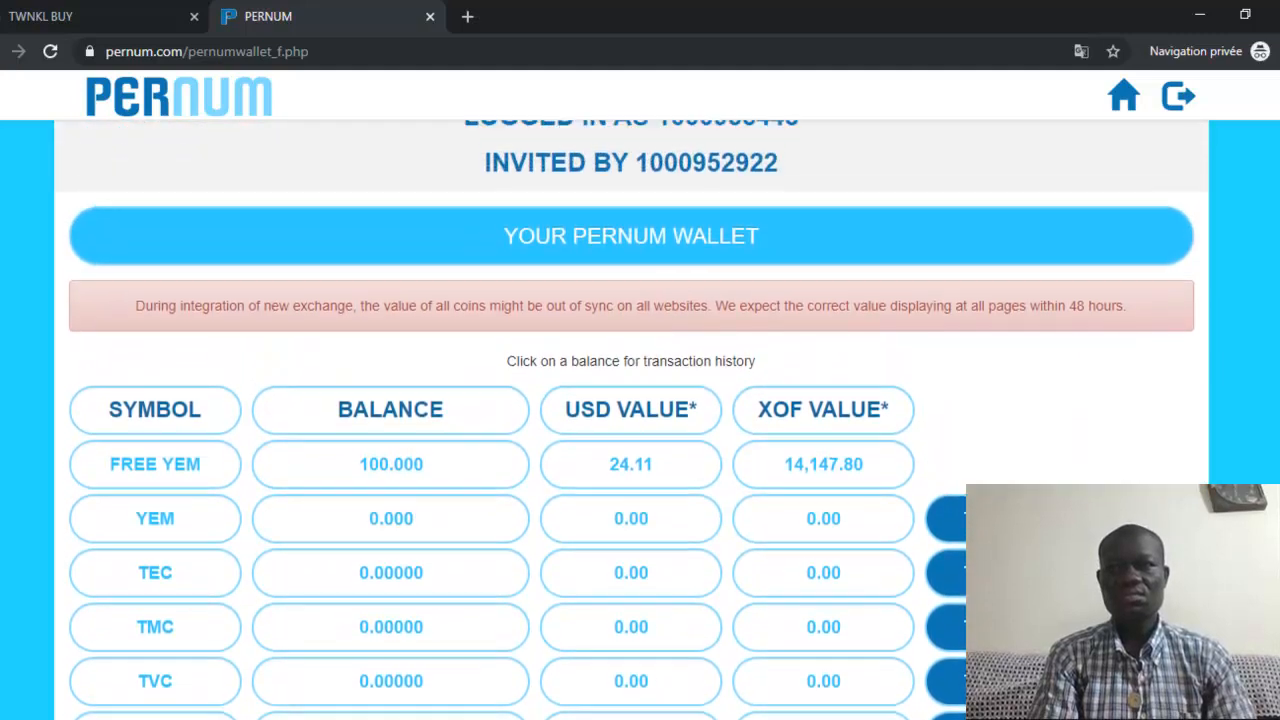
{"action": "scroll", "coordinate": [632, 420], "scroll_direction": "down", "scroll_amount": 3}
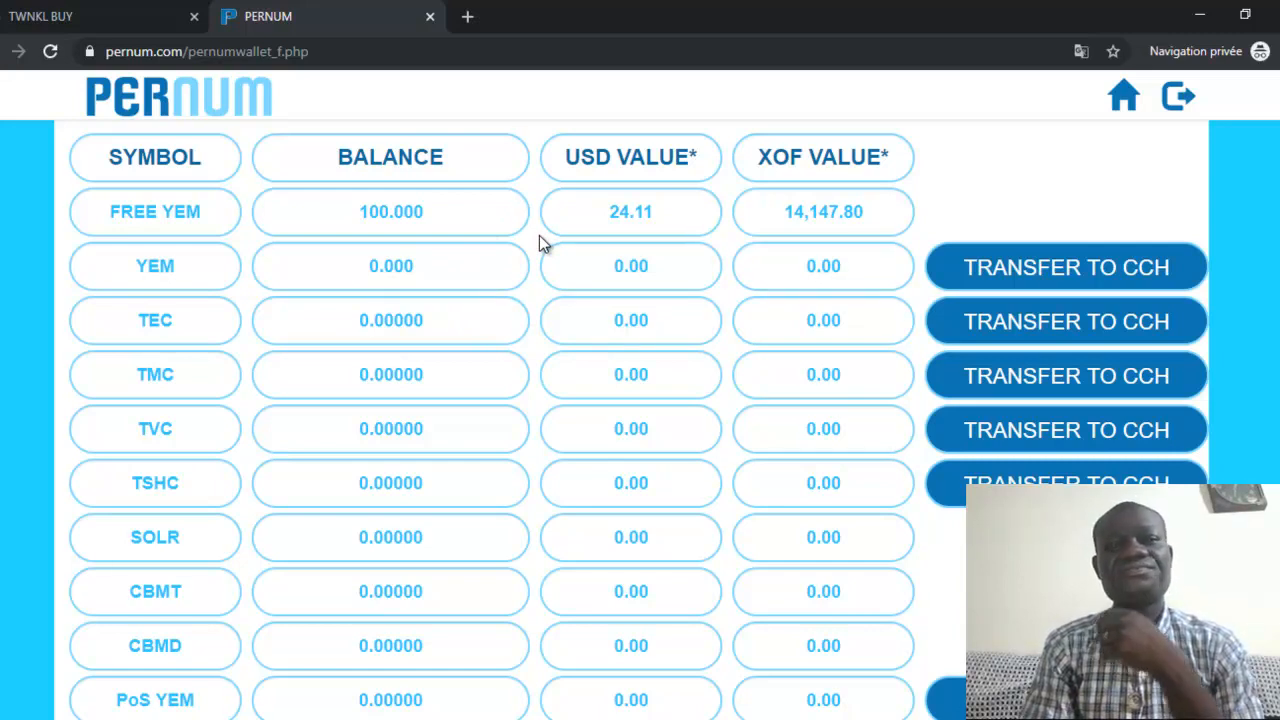
Open the YEM balance history twice to confirm it is empty, then return to the TwnklBuy tab
{"action": "double_click", "coordinate": [482, 246]}
{"action": "double_click", "coordinate": [470, 260]}
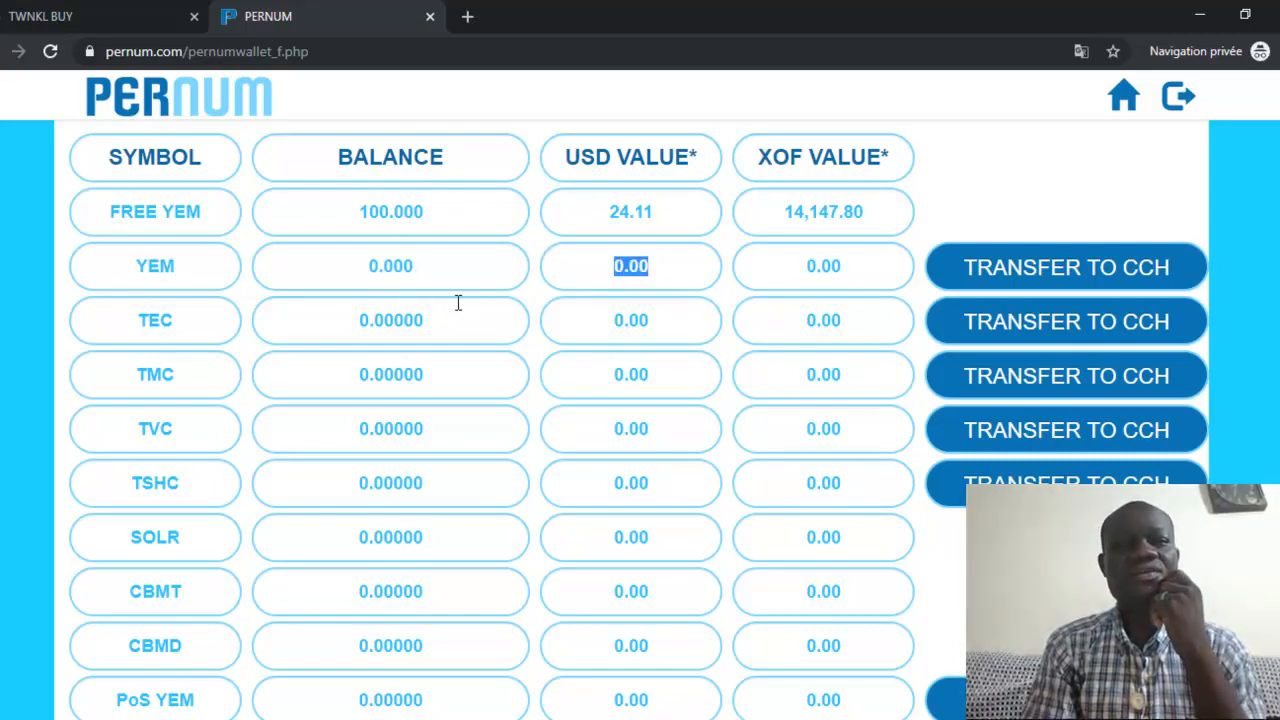
{"action": "left_click_drag", "start_coordinate": [393, 266], "coordinate": [343, 271]}
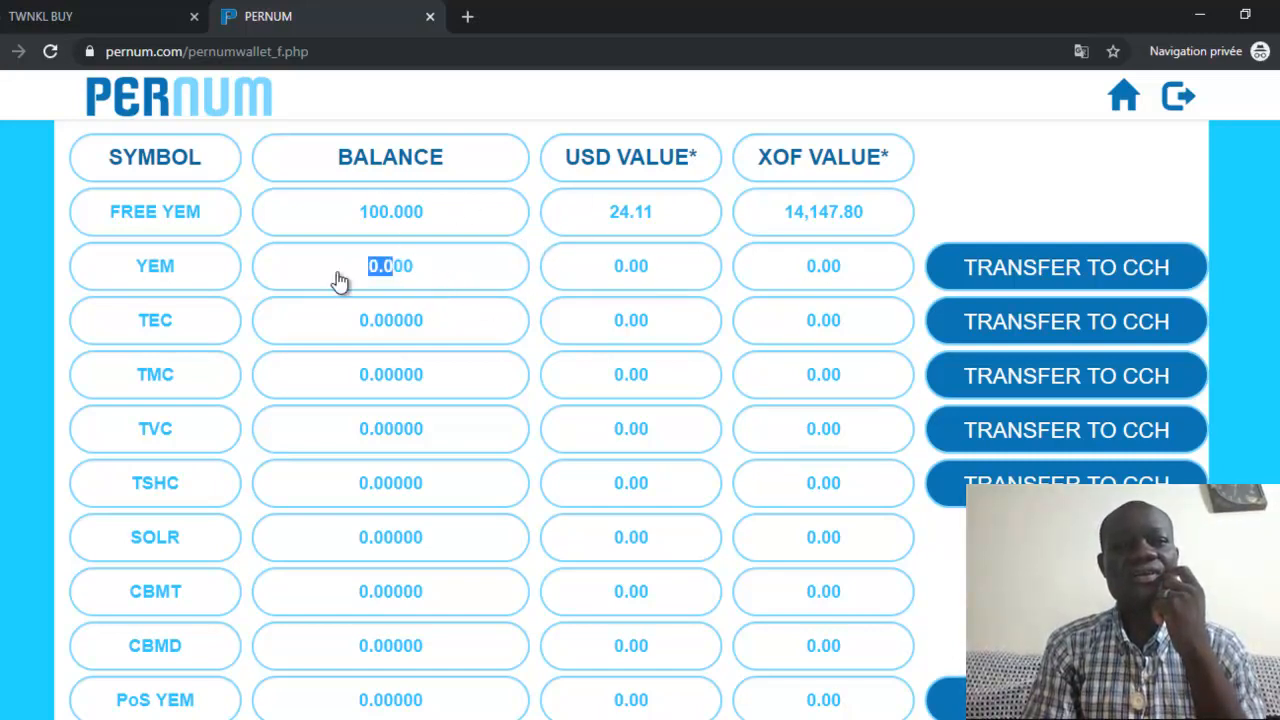
{"action": "left_click", "coordinate": [337, 277]}
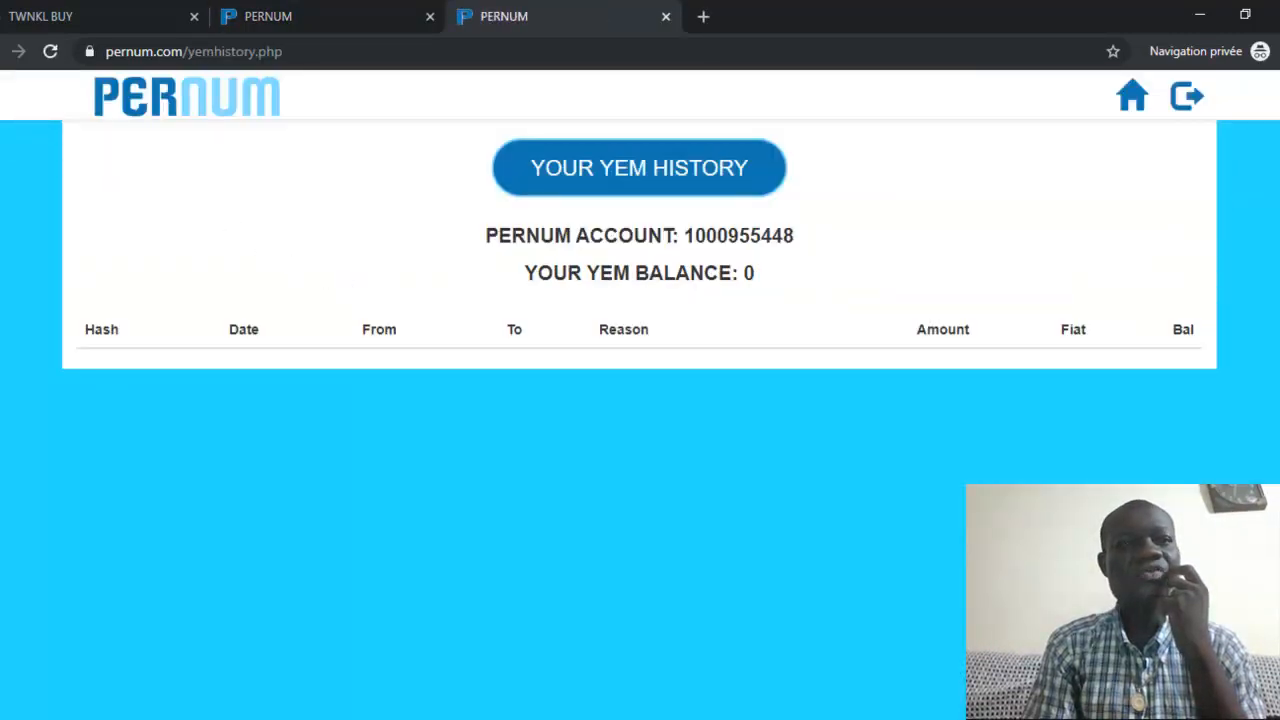
{"action": "left_click", "coordinate": [666, 16]}
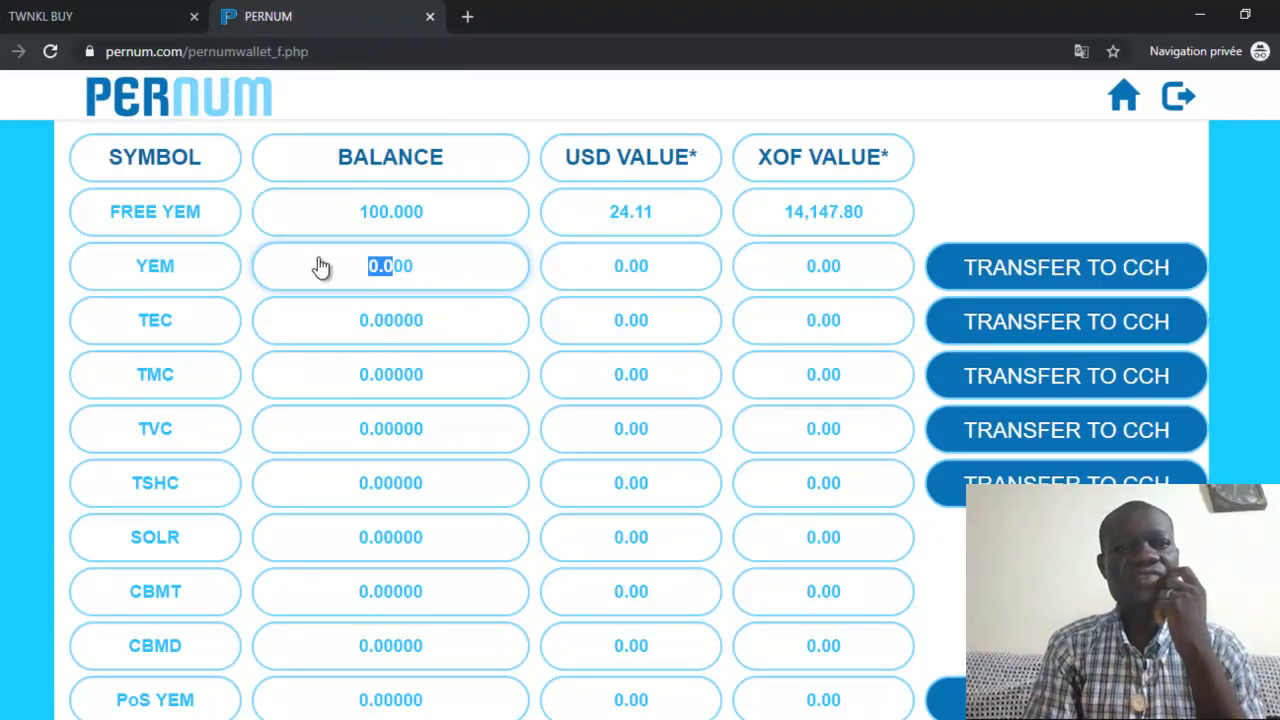
{"action": "left_click", "coordinate": [467, 271]}
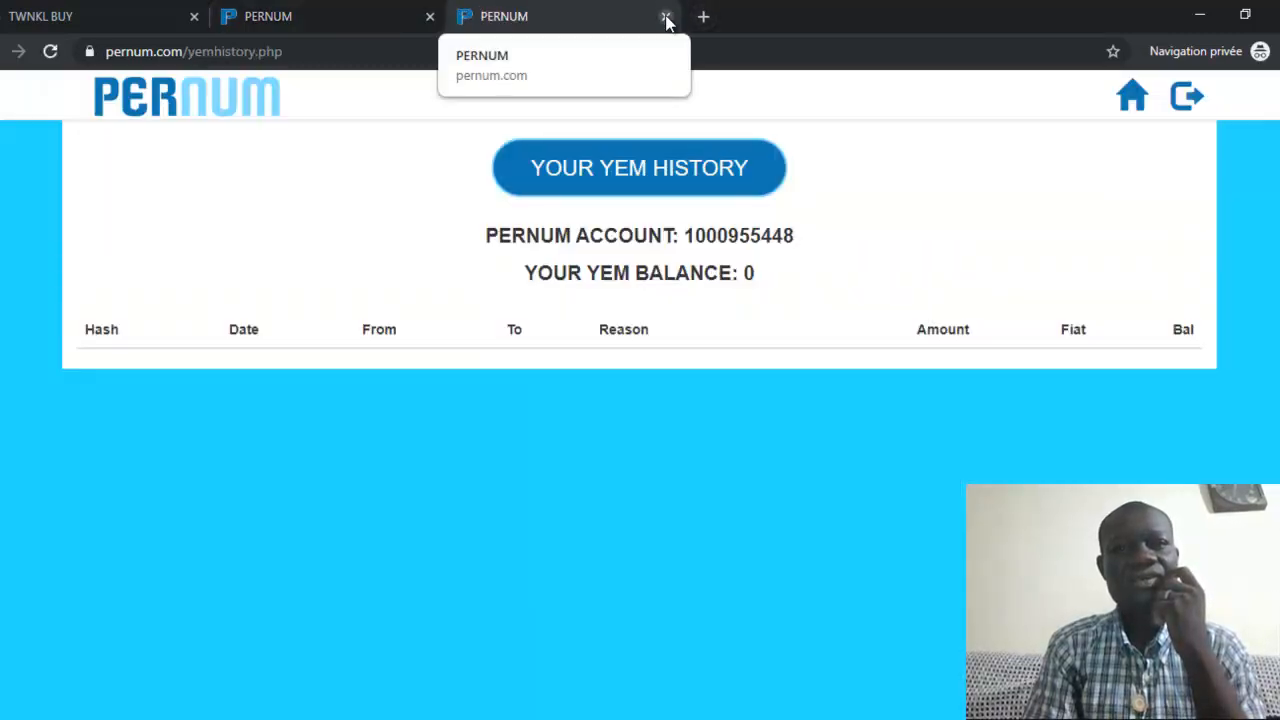
{"action": "left_click", "coordinate": [665, 17]}
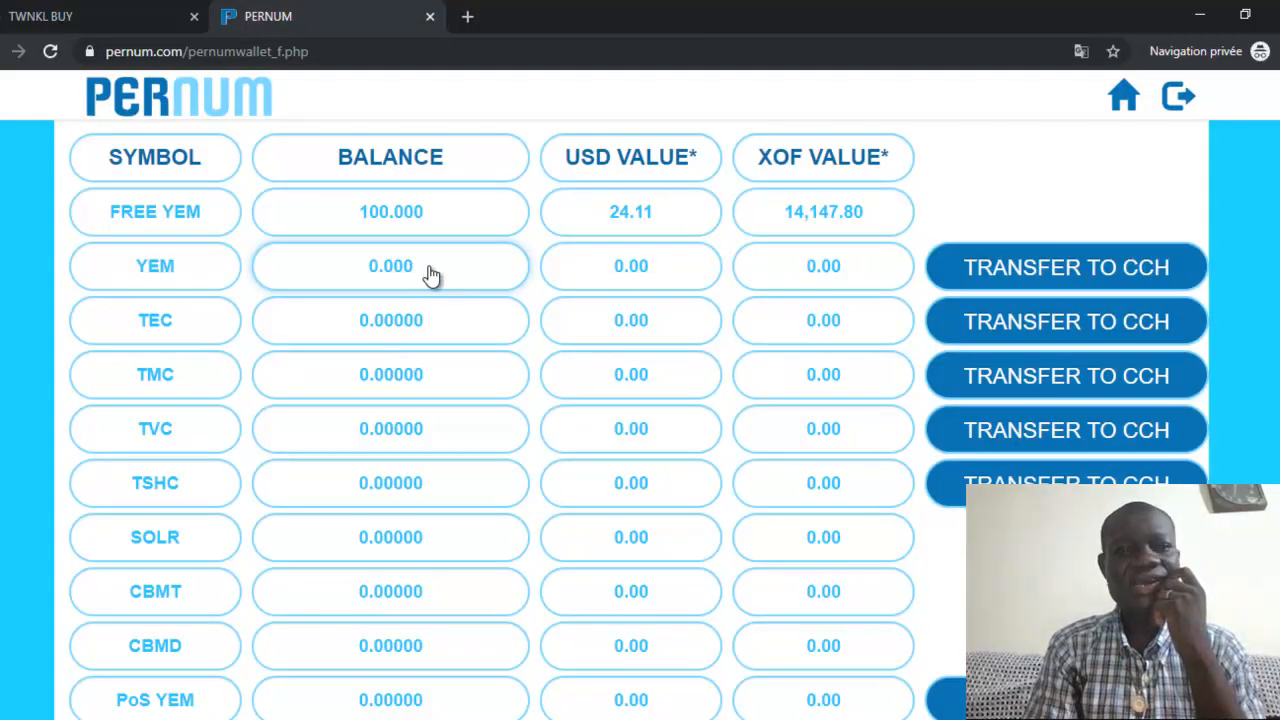
{"action": "left_click", "coordinate": [78, 12]}
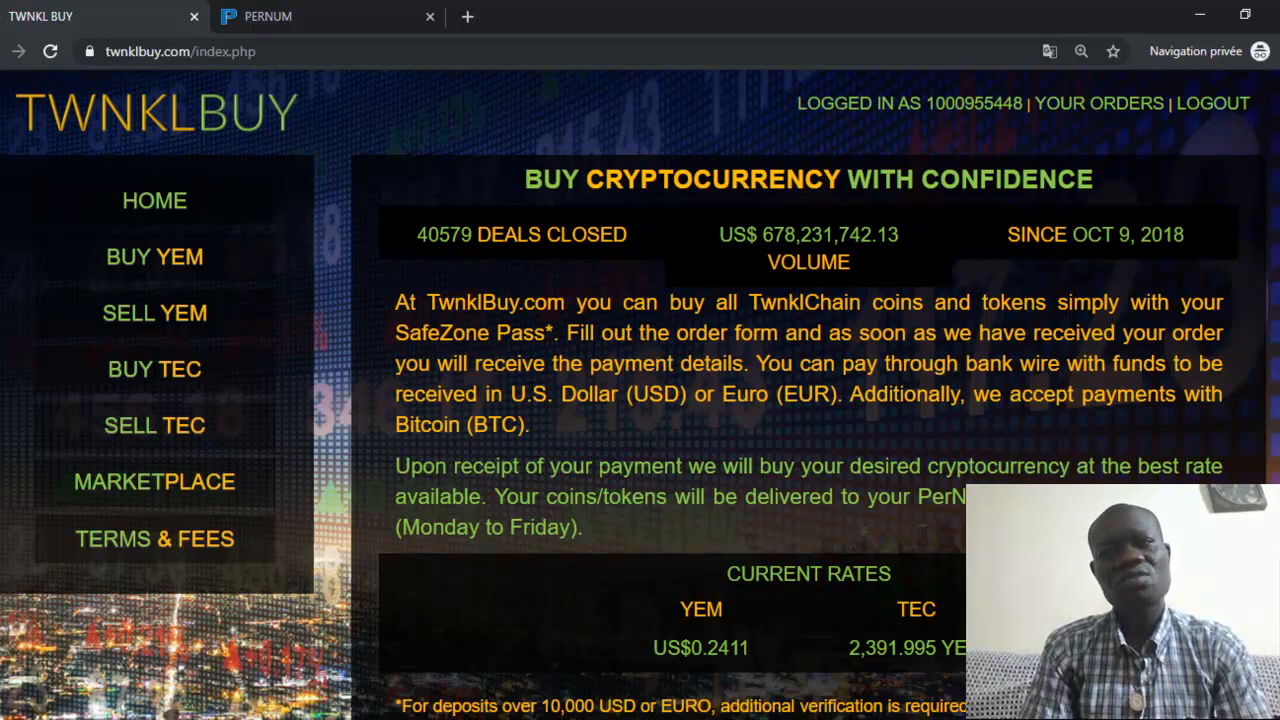
Go to Marketplace in the sidebar and enter the YEM marketplace
{"action": "left_click", "coordinate": [162, 484]}
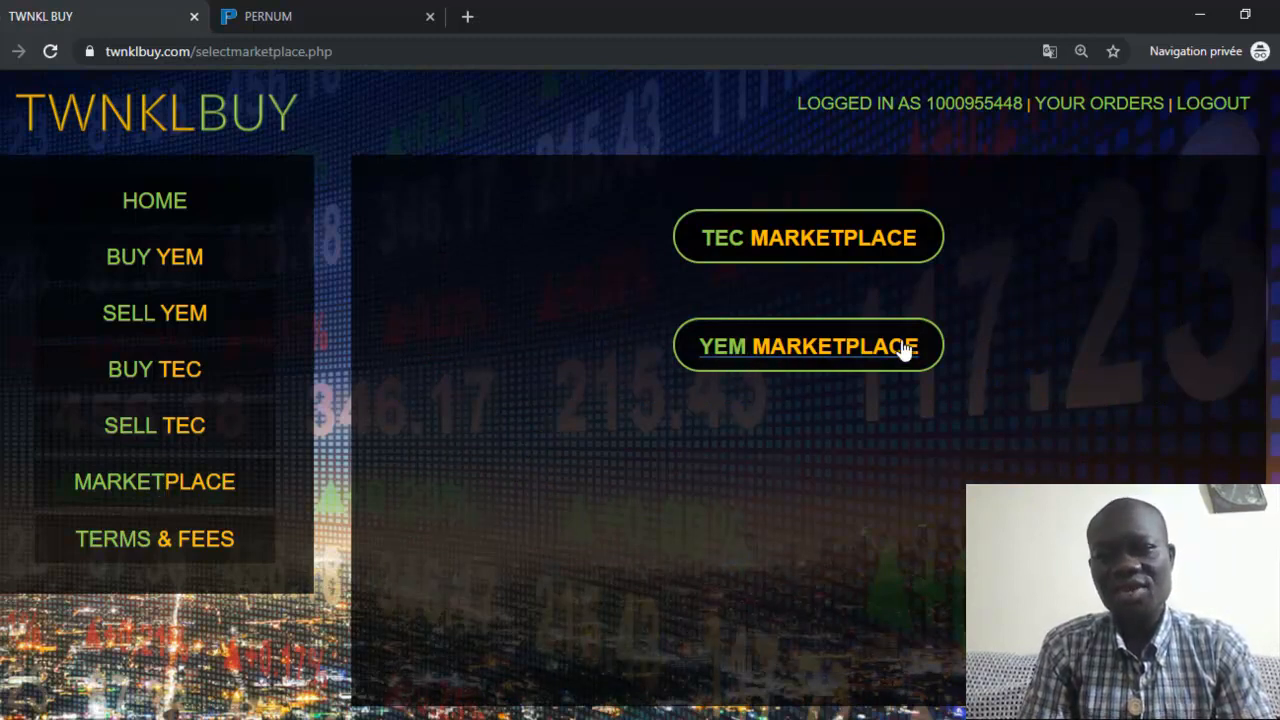
{"action": "left_click", "coordinate": [765, 364]}
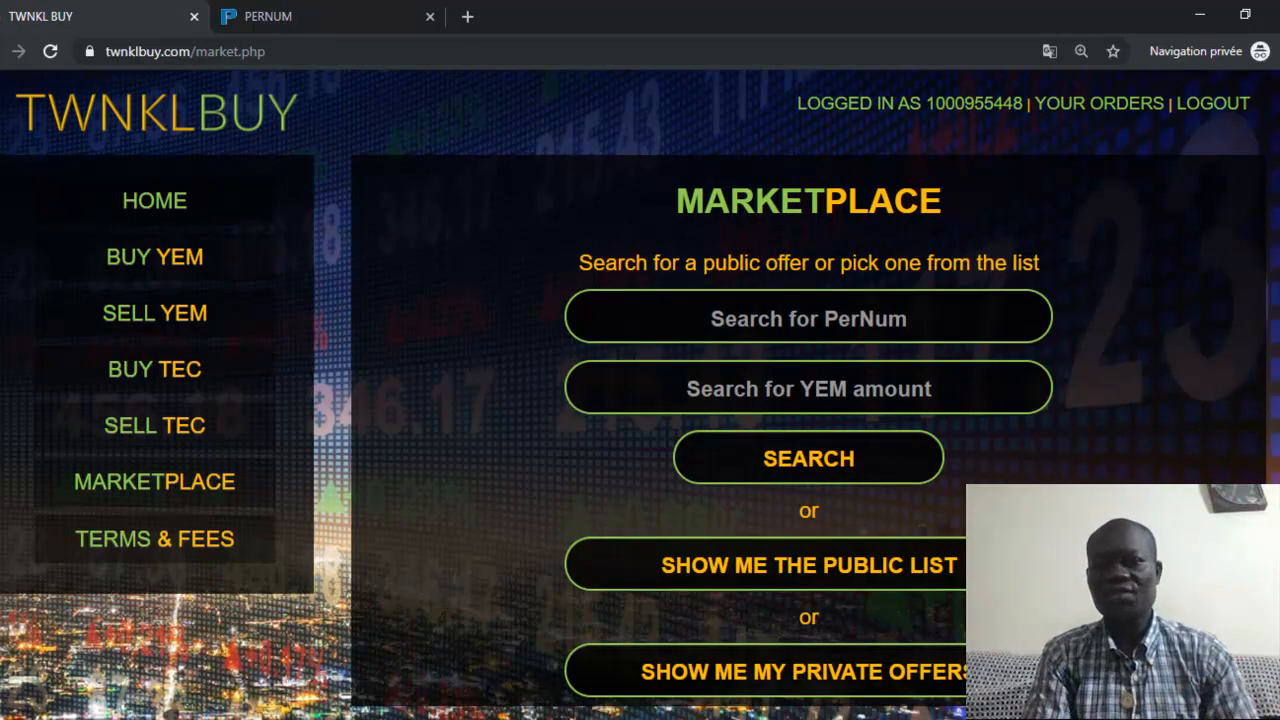
{"action": "scroll", "coordinate": [765, 364], "scroll_direction": "down", "scroll_amount": 1}
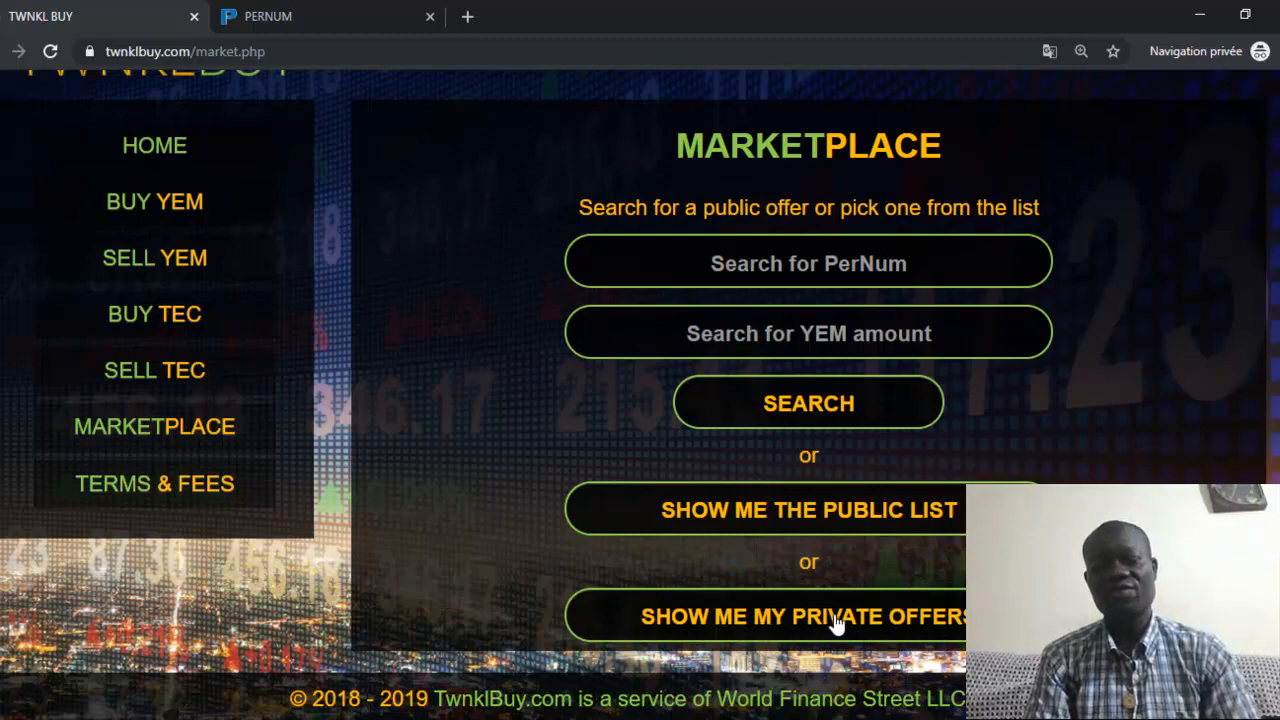
Show the private offers, revealing one YEM 25.000 sell offer worth US$ 6.03
{"action": "left_click", "coordinate": [836, 622]}
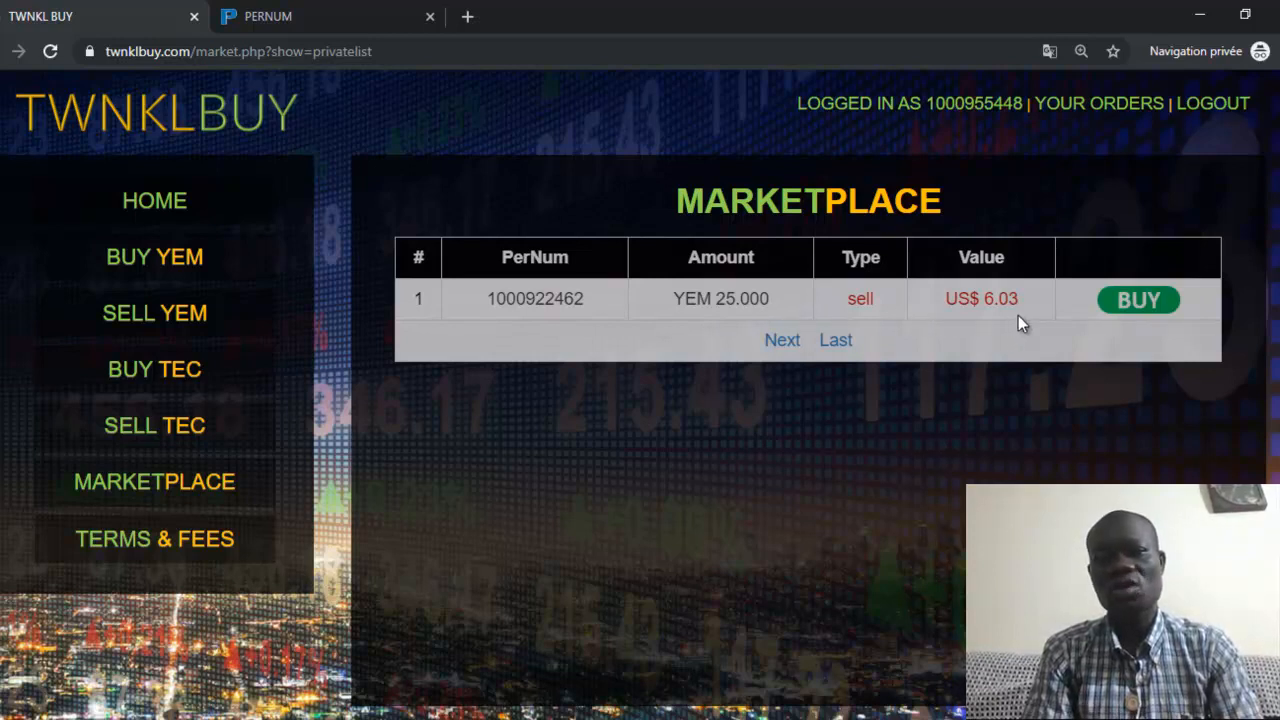
Buy the 25 YEM sell offer by direct payment to the seller for USD 6.03
{"action": "left_click", "coordinate": [1140, 303]}
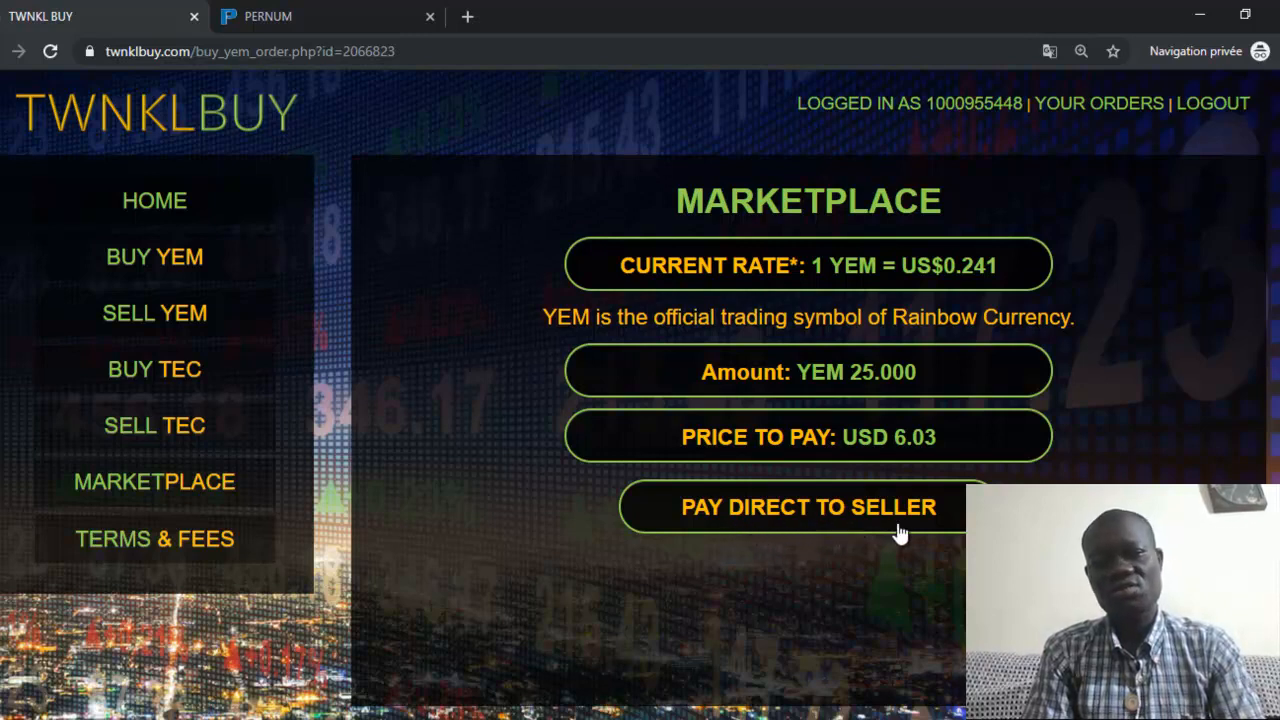
{"action": "left_click", "coordinate": [848, 518]}
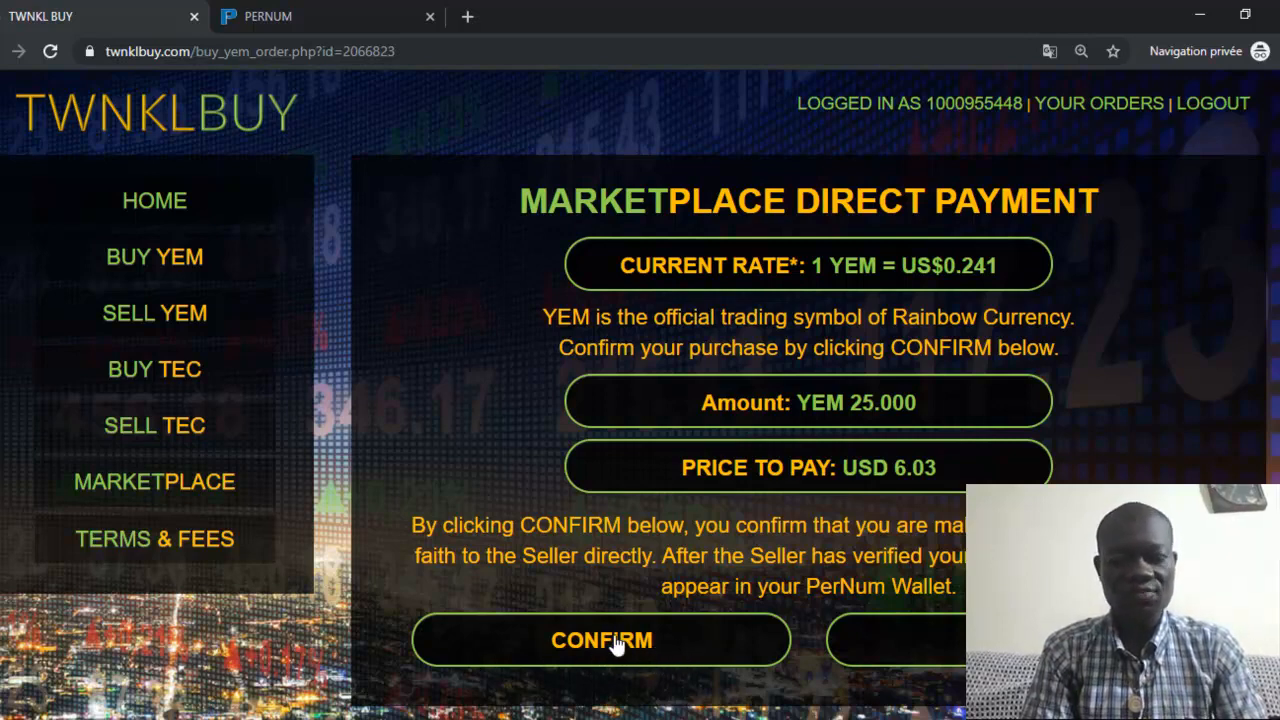
{"action": "left_click", "coordinate": [616, 643]}
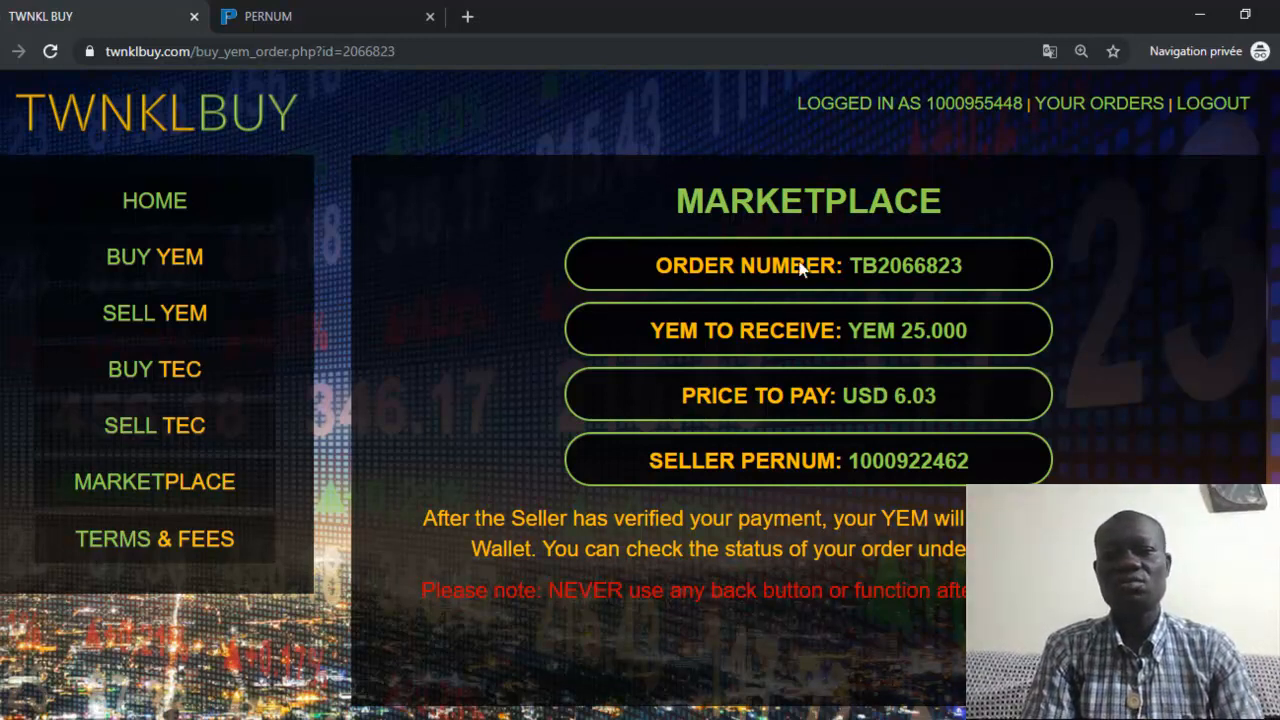
Reload the PerNum wallet: YEM is still 0.000 beside 100.000 FREE YEM
{"action": "left_click", "coordinate": [280, 20]}
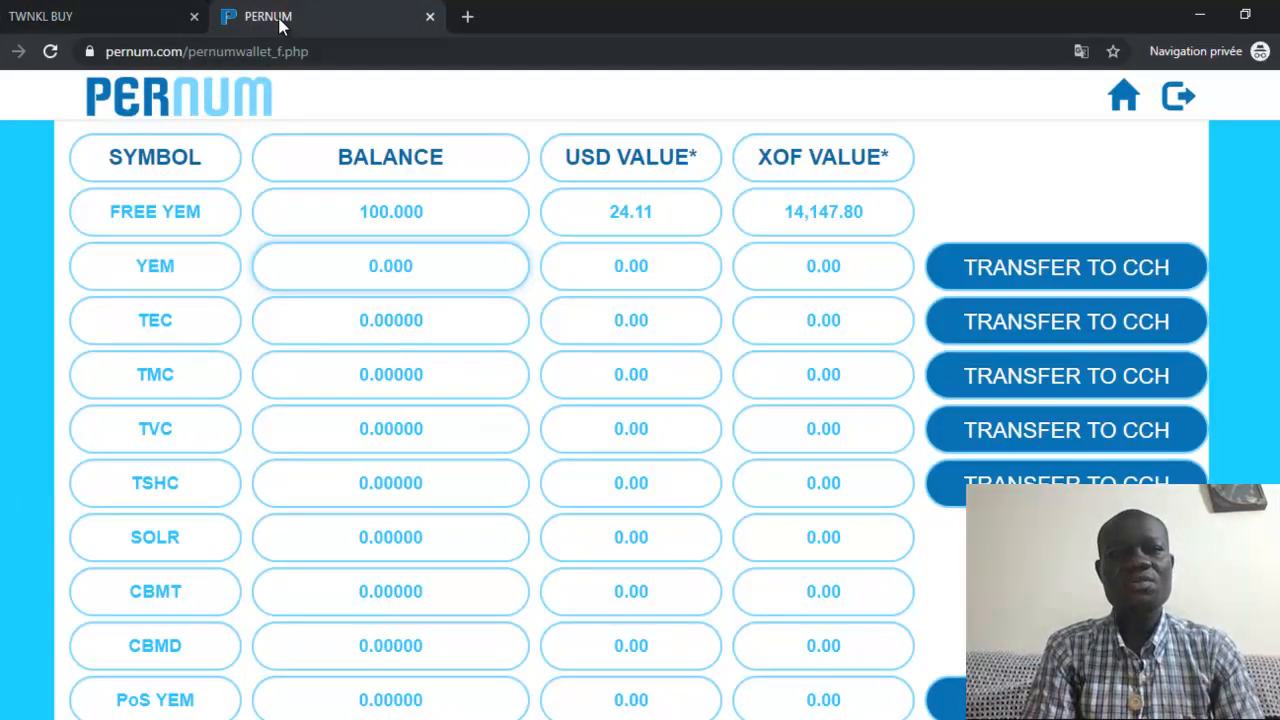
{"action": "left_click", "coordinate": [51, 54]}
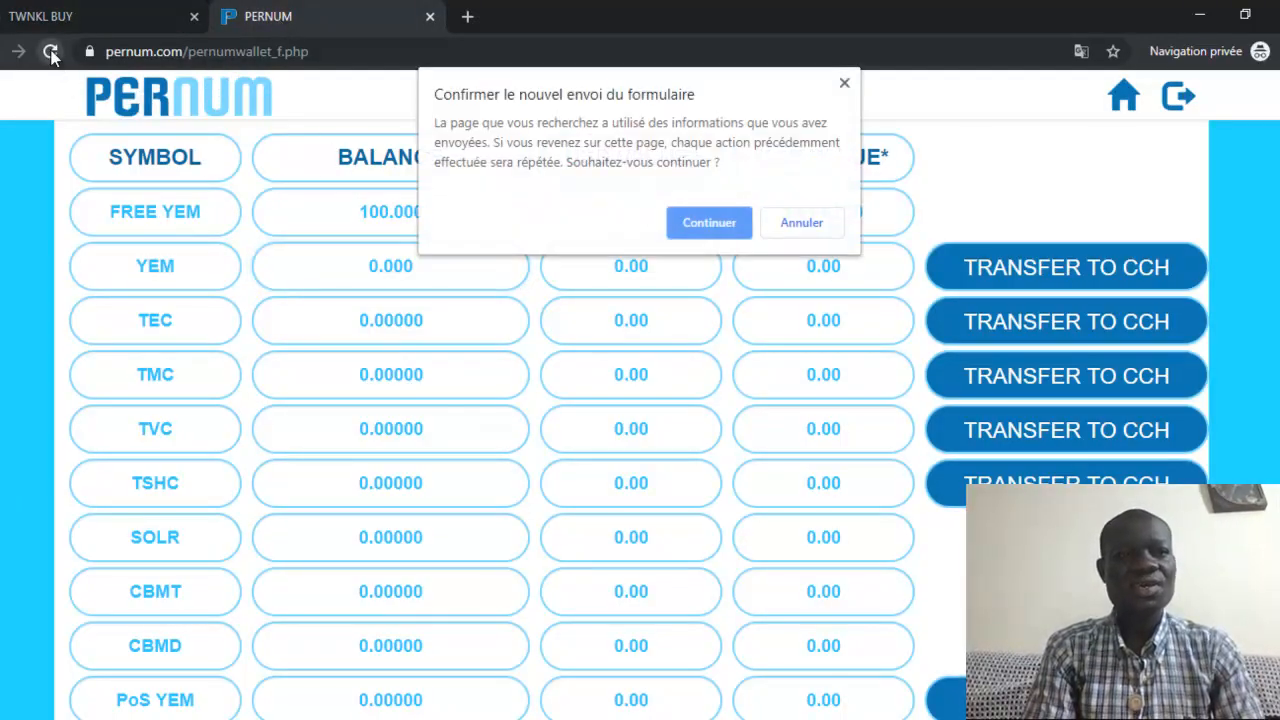
{"action": "left_click", "coordinate": [712, 224]}
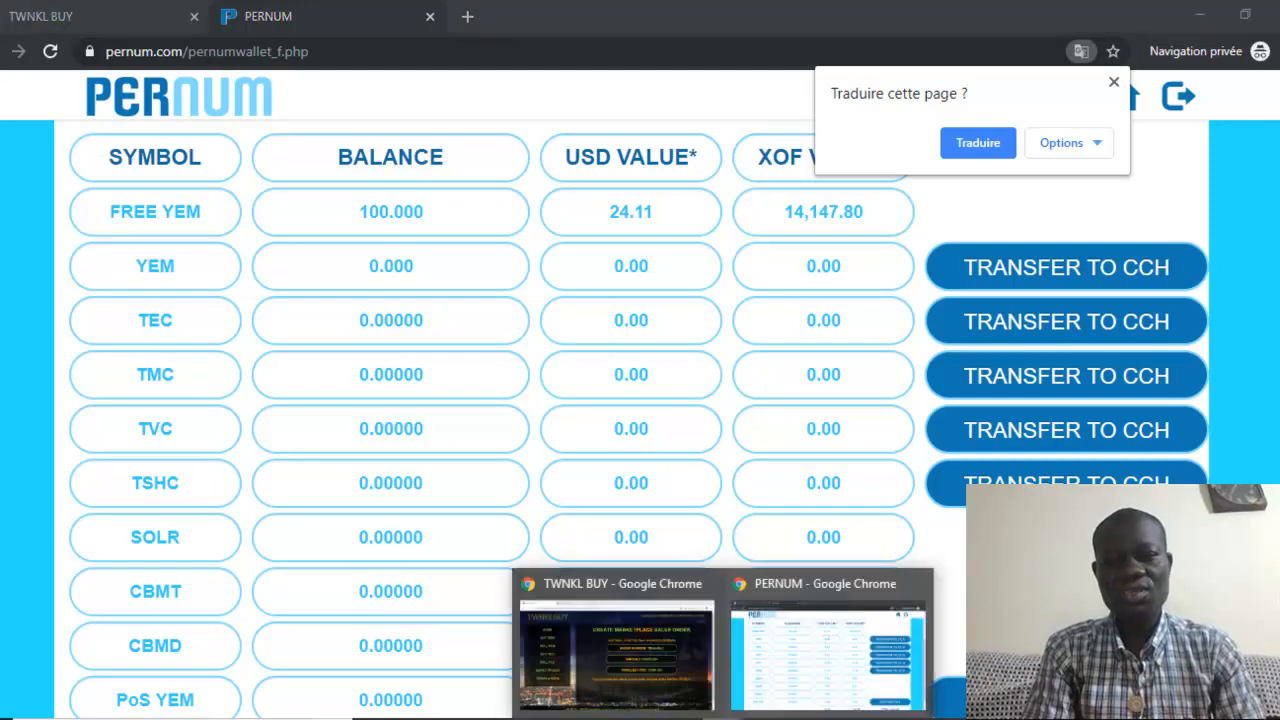
{"action": "left_click", "coordinate": [596, 645]}
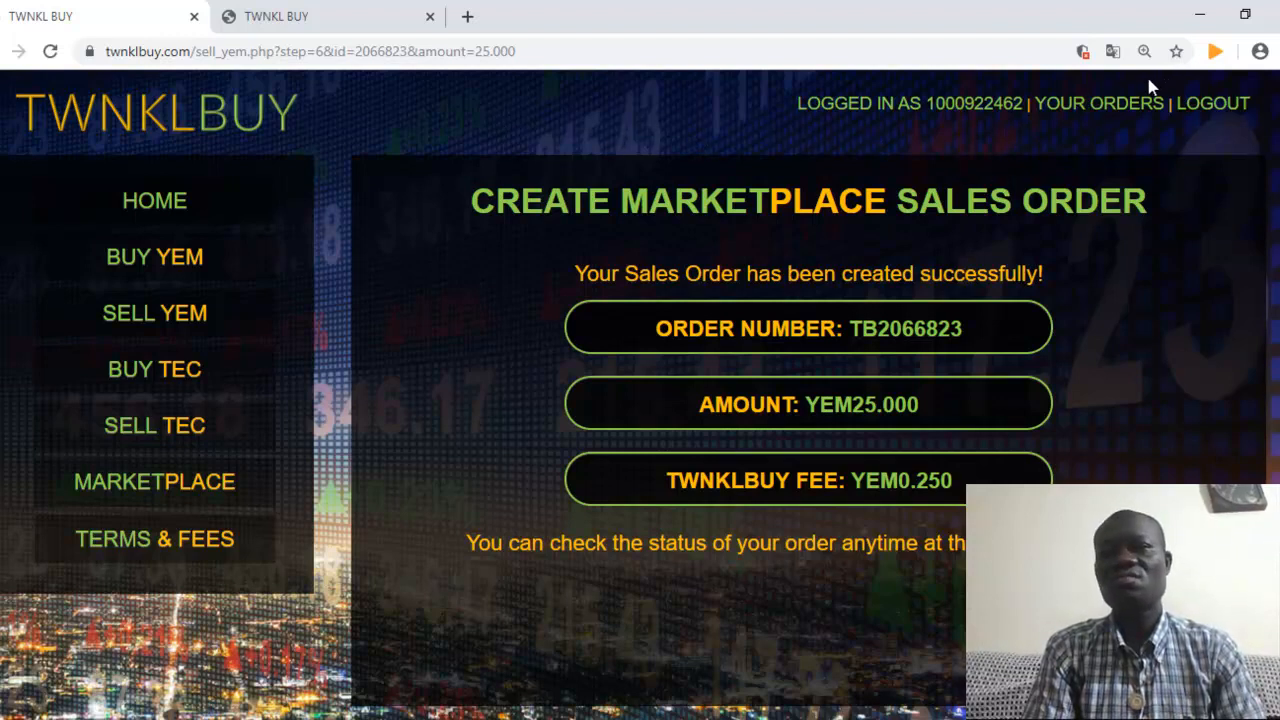
Show the last page of the seller's YEM marketplace orders, listing sell order 119 for 25 YEM
{"action": "left_click", "coordinate": [1104, 110]}
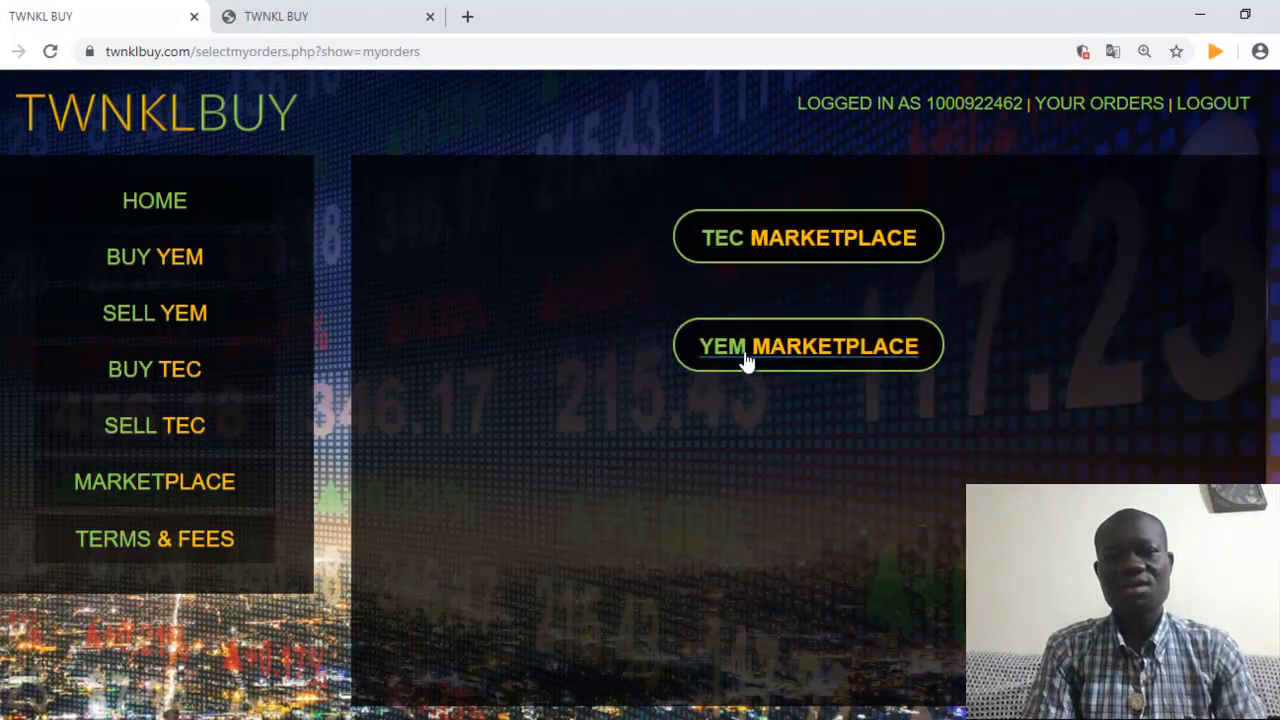
{"action": "left_click", "coordinate": [745, 360]}
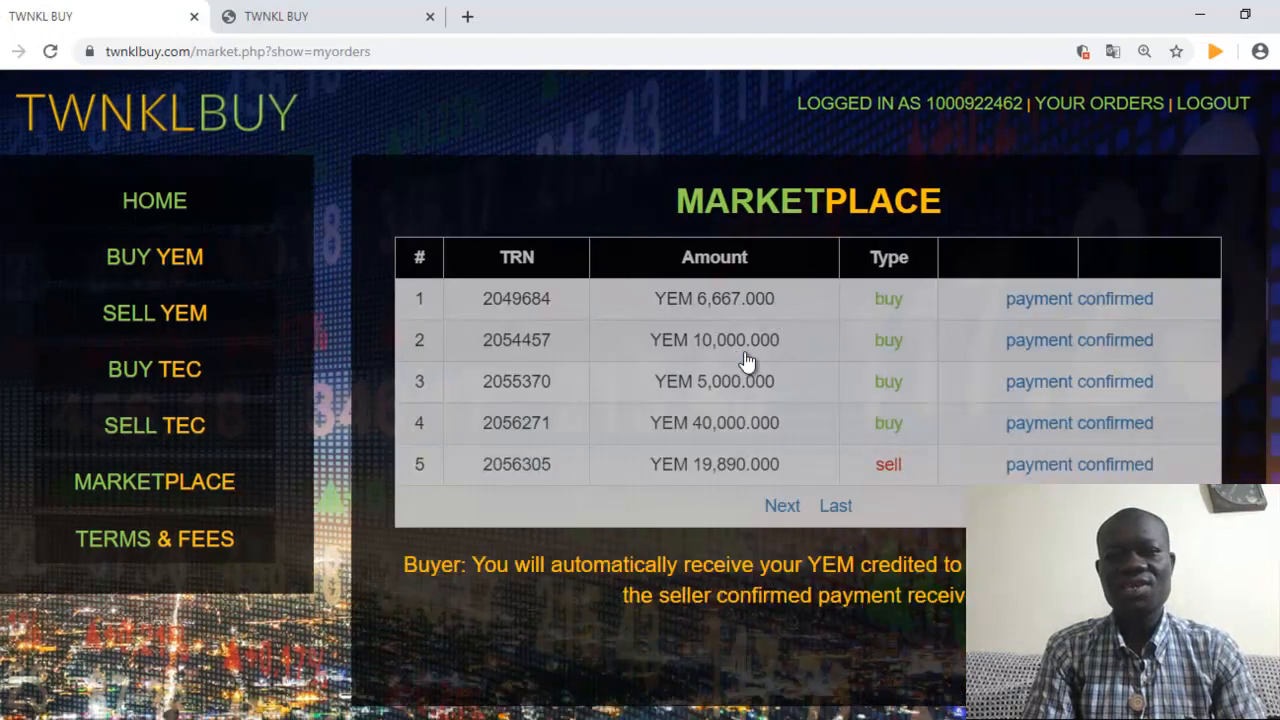
{"action": "left_click", "coordinate": [836, 507]}
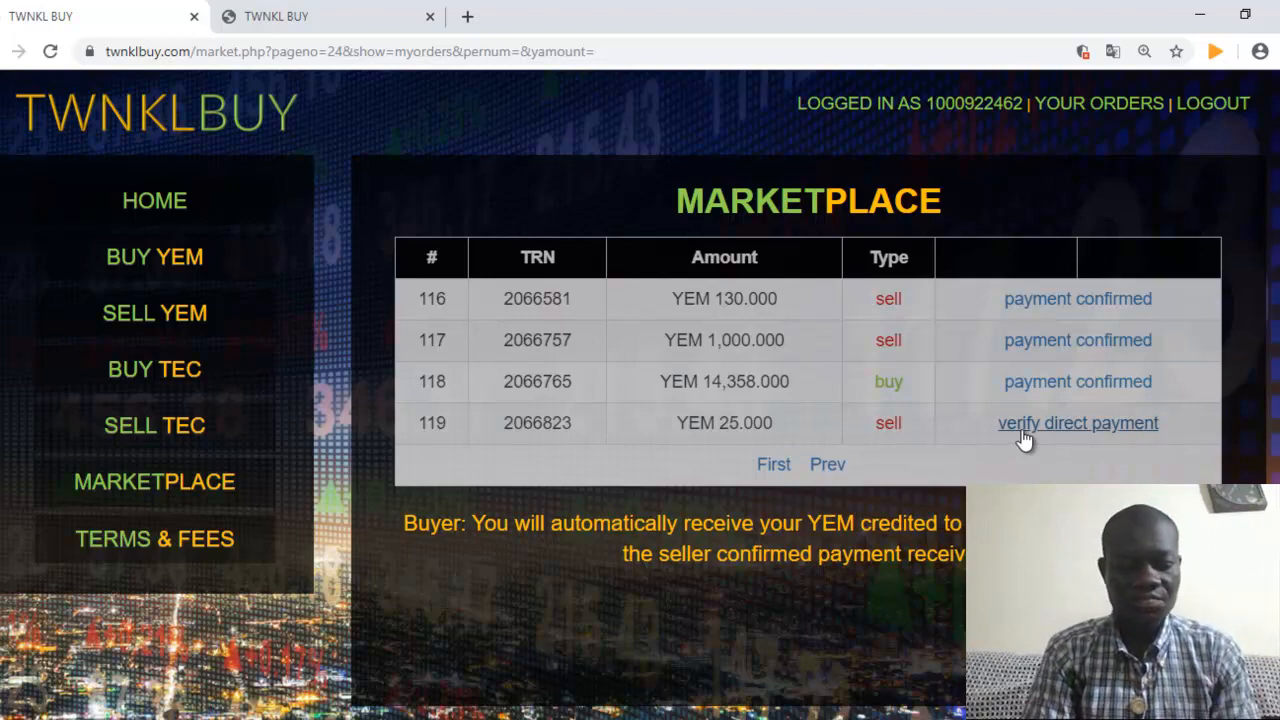
Verify receipt of the buyer's USD 6.03 direct payment for order 119, accepting the warning
{"action": "left_click", "coordinate": [1022, 430]}
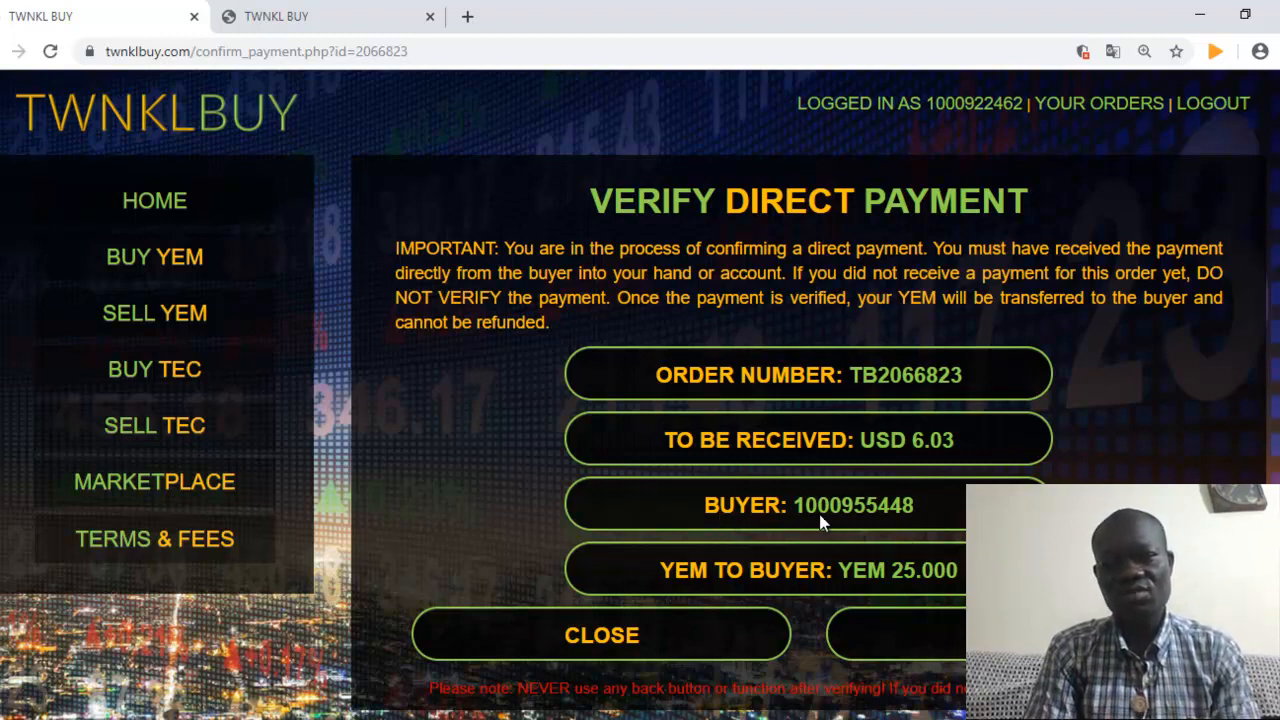
{"action": "left_click", "coordinate": [904, 512]}
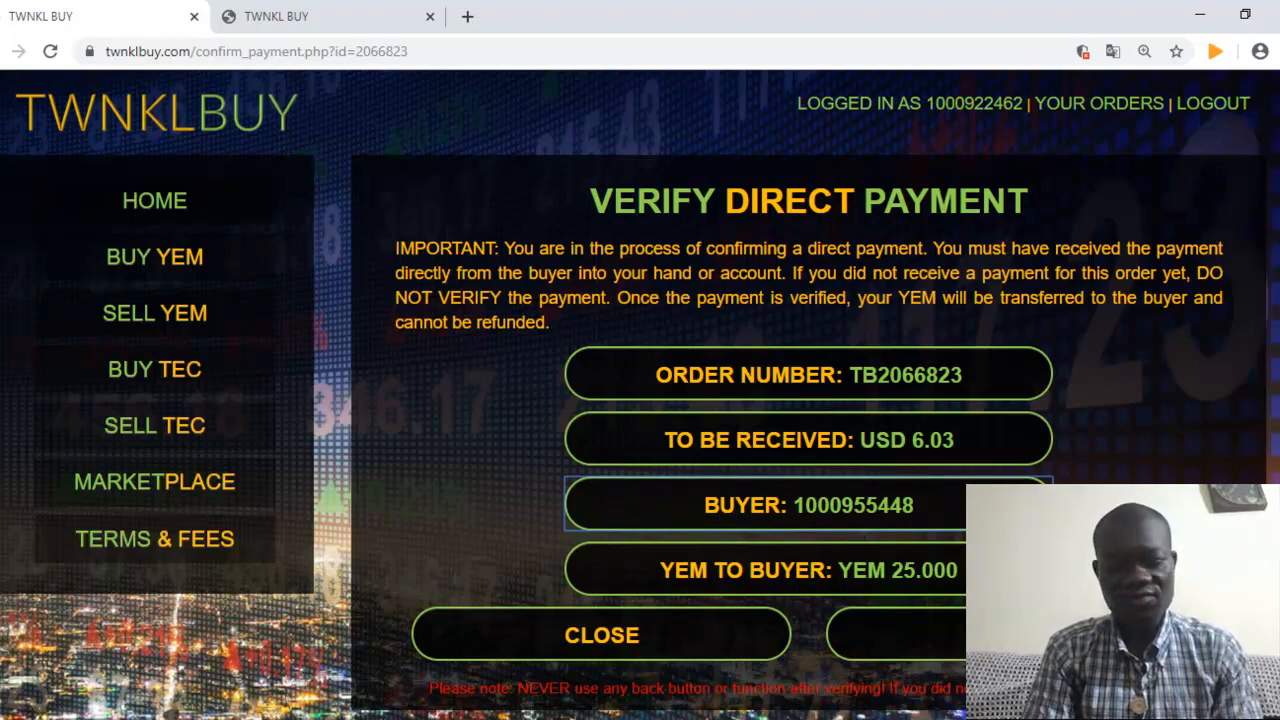
{"action": "left_click", "coordinate": [1016, 635]}
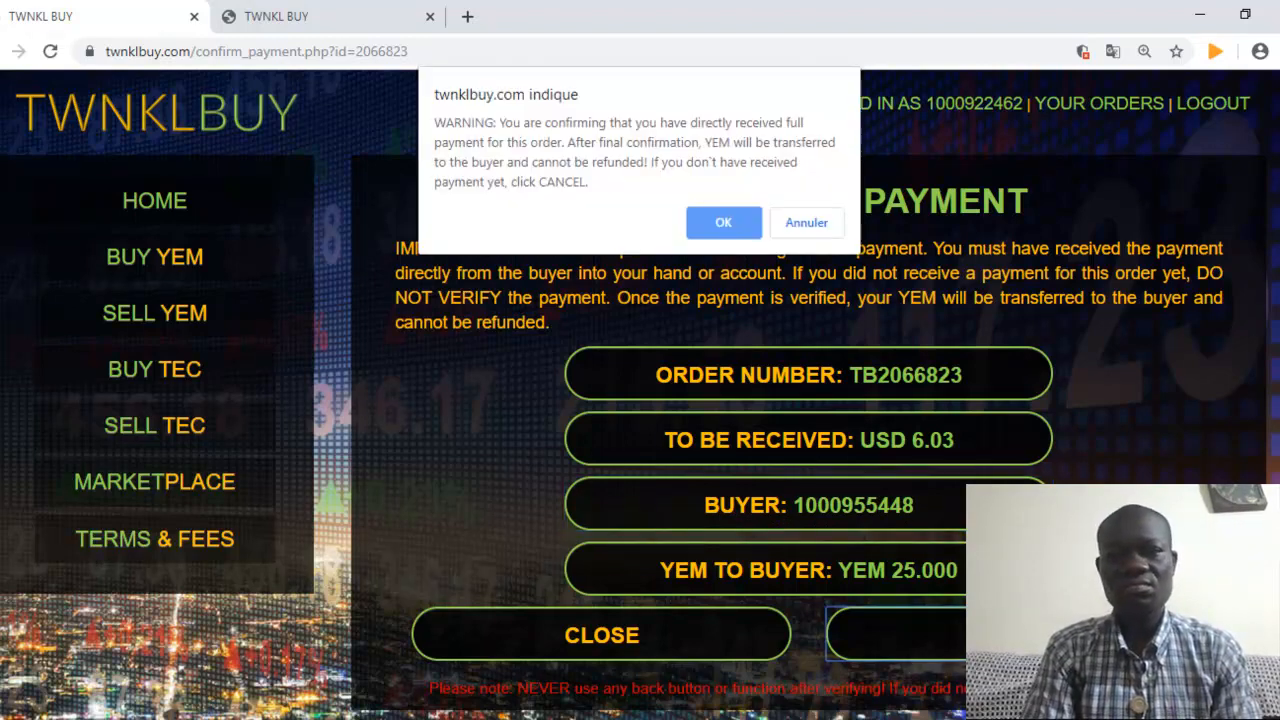
{"action": "left_click", "coordinate": [728, 230]}
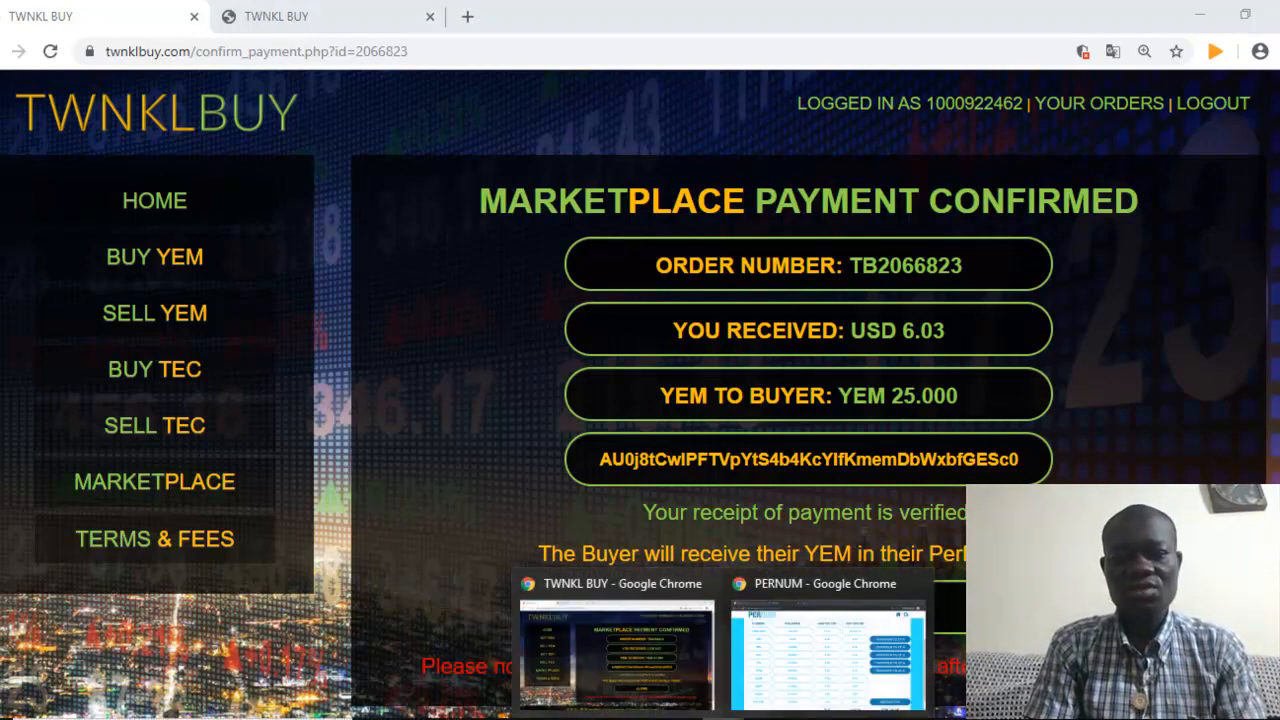
{"action": "left_click", "coordinate": [777, 688]}
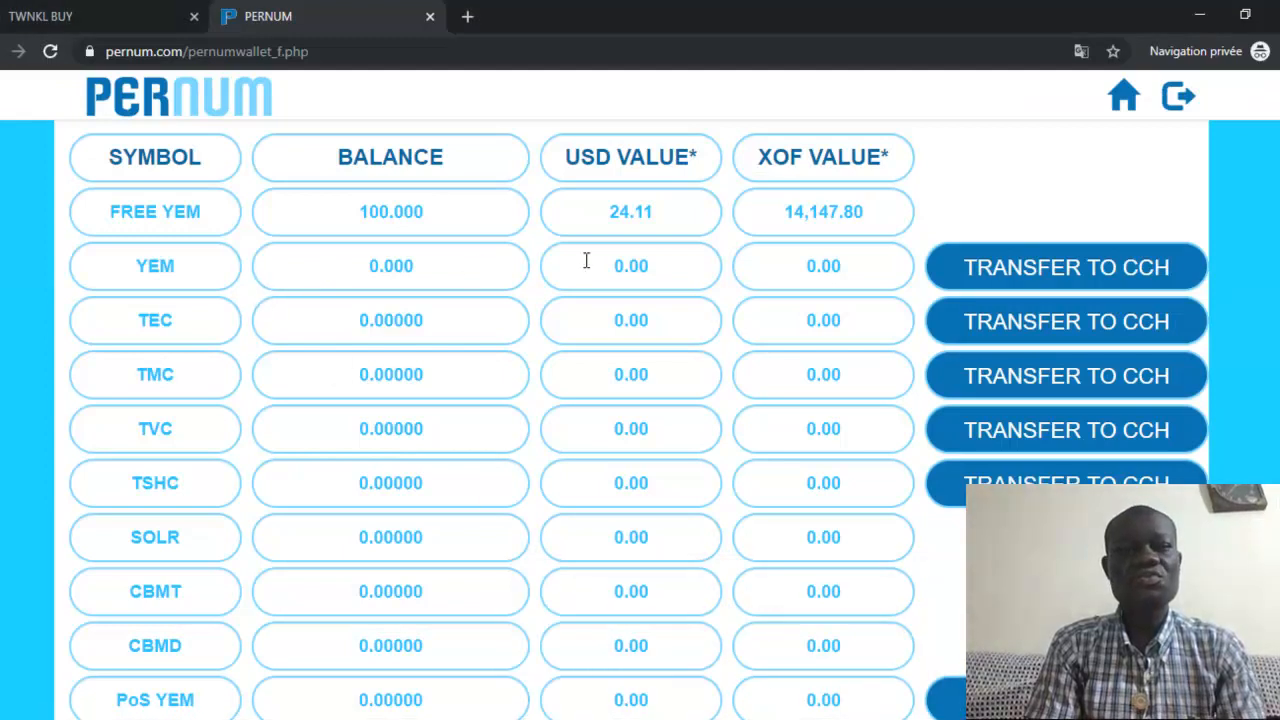
Refresh the PerNum wallet to confirm 25.000 YEM worth USD 6.03 arrived
{"action": "left_click", "coordinate": [50, 52]}
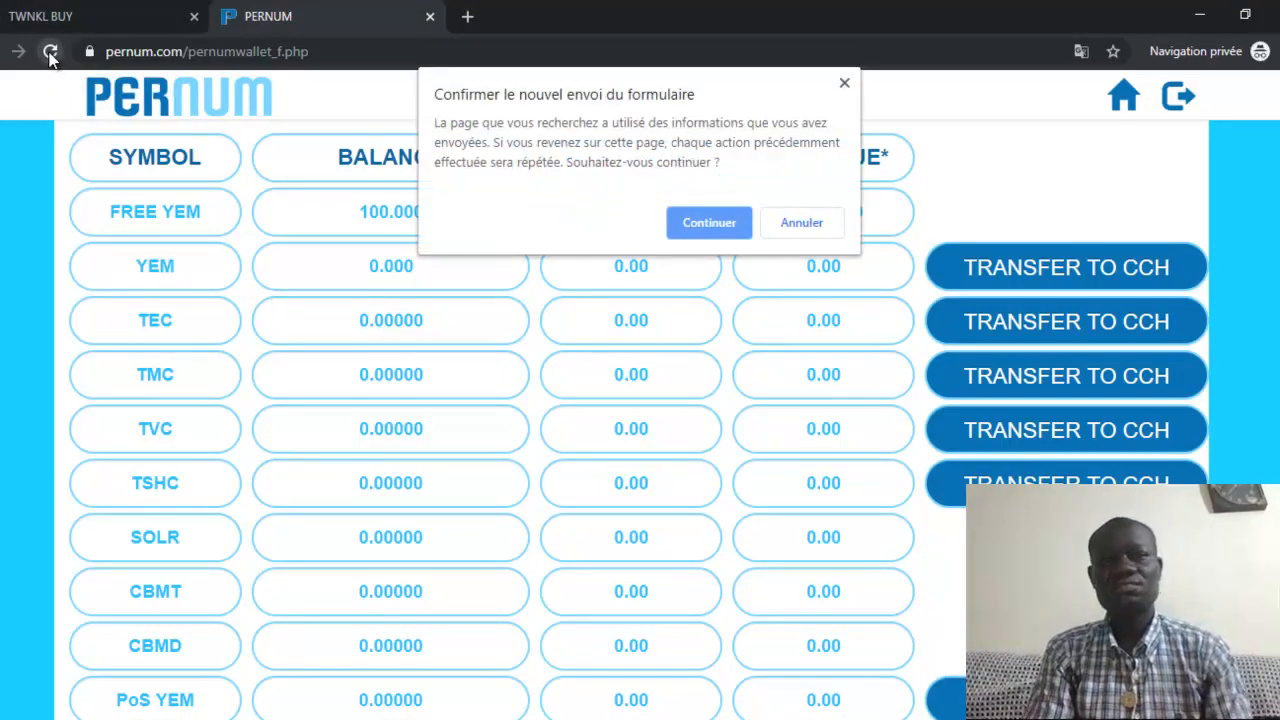
{"action": "left_click", "coordinate": [708, 222]}
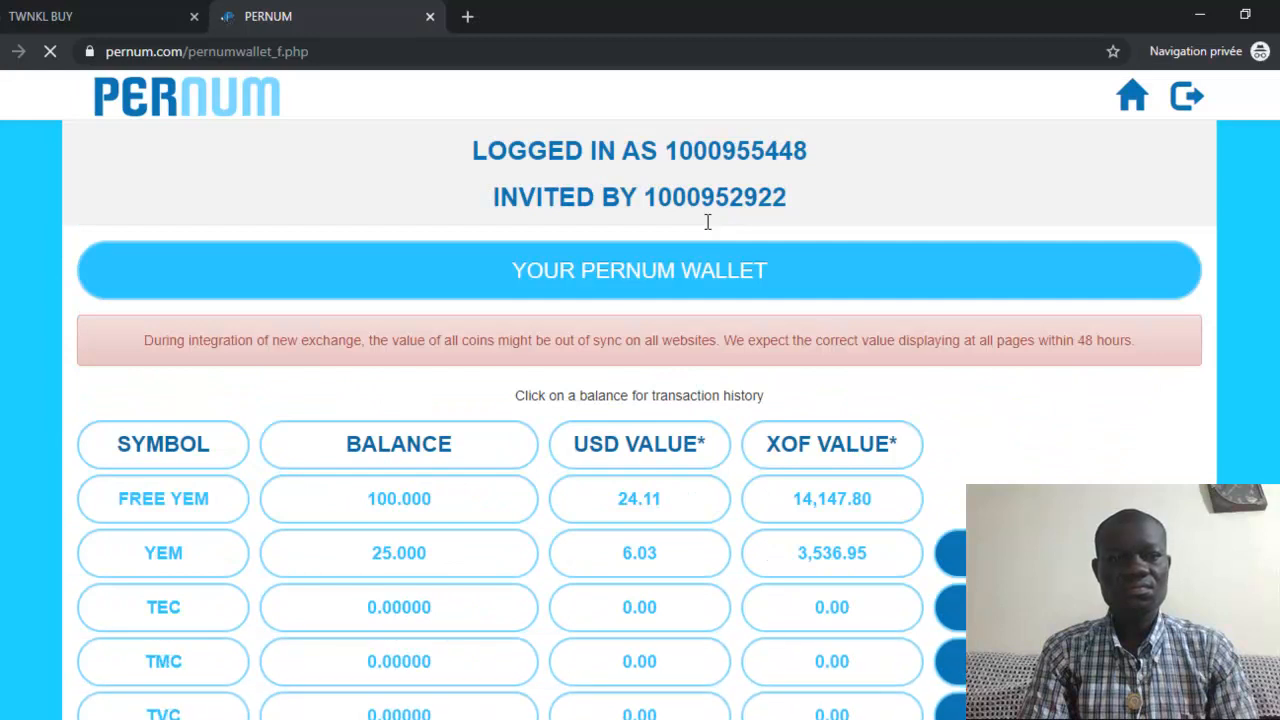
{"action": "scroll", "coordinate": [343, 349], "scroll_direction": "down", "scroll_amount": 3}
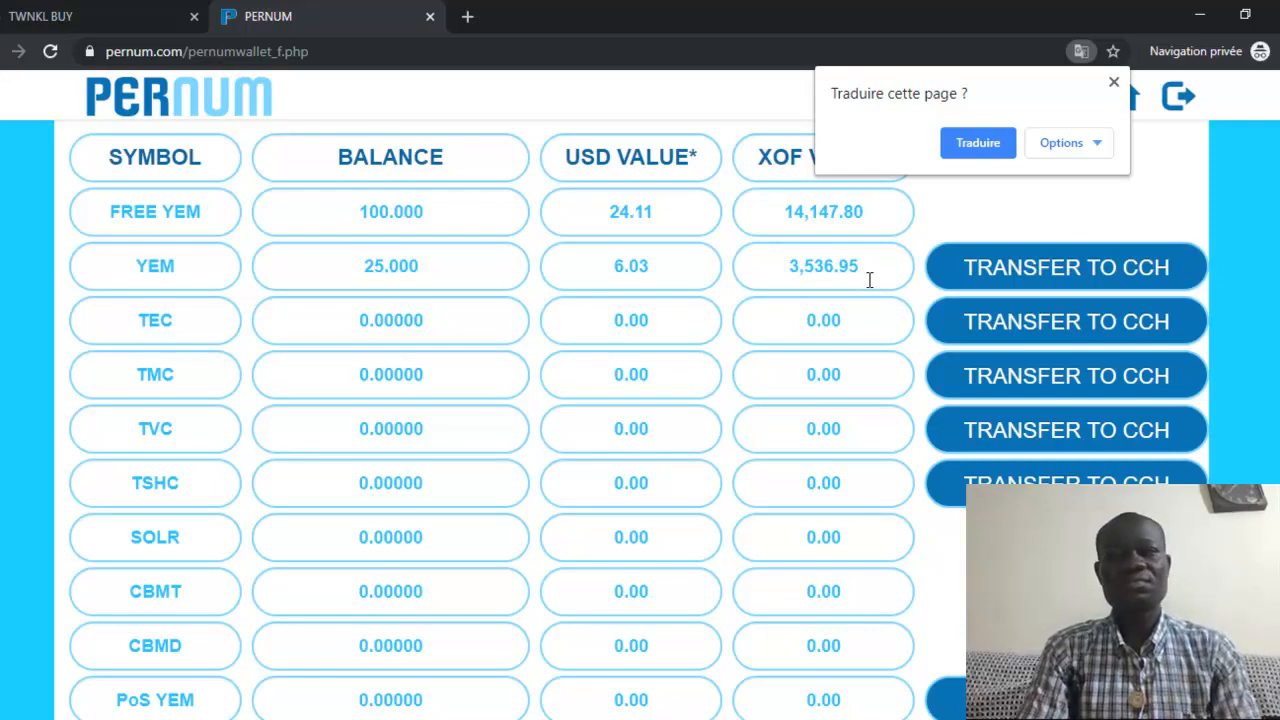
{"action": "left_click", "coordinate": [1114, 84]}
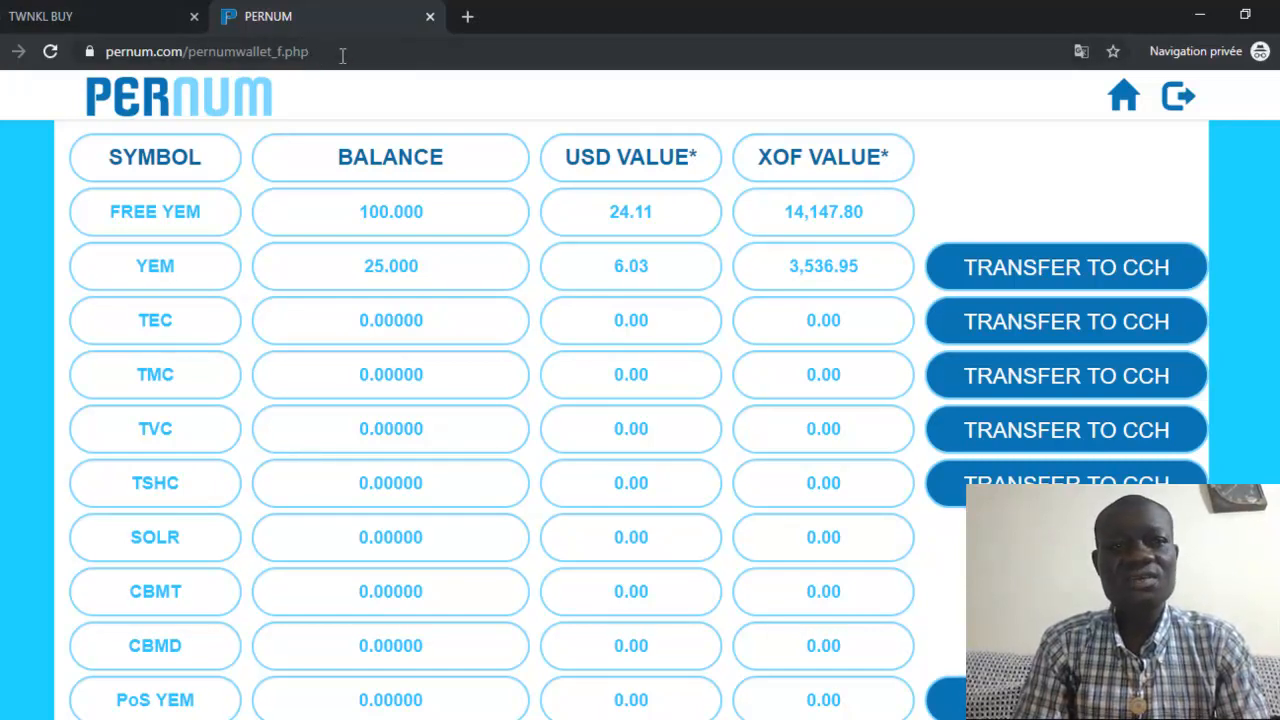
{"action": "left_click", "coordinate": [121, 17]}
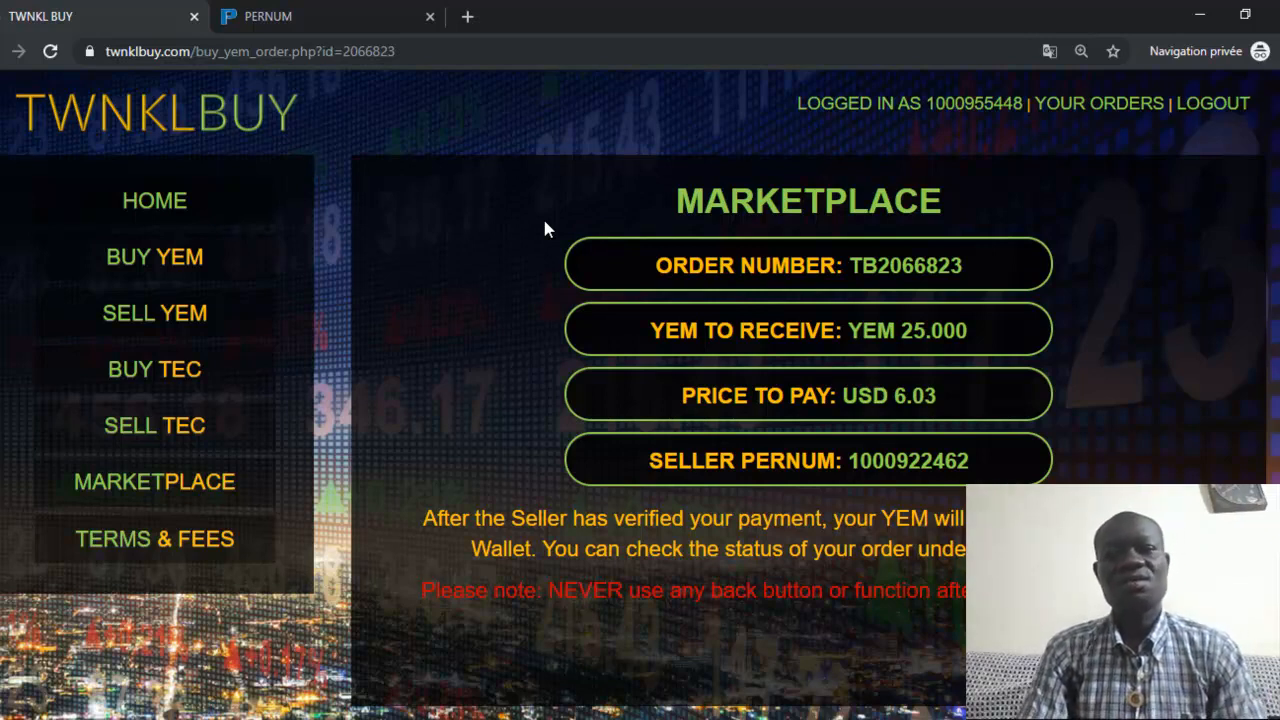
Show the PerNum wallet again with 25.000 YEM, worth USD 6.03 and 3,536.95 XOF
{"action": "left_click", "coordinate": [319, 12]}
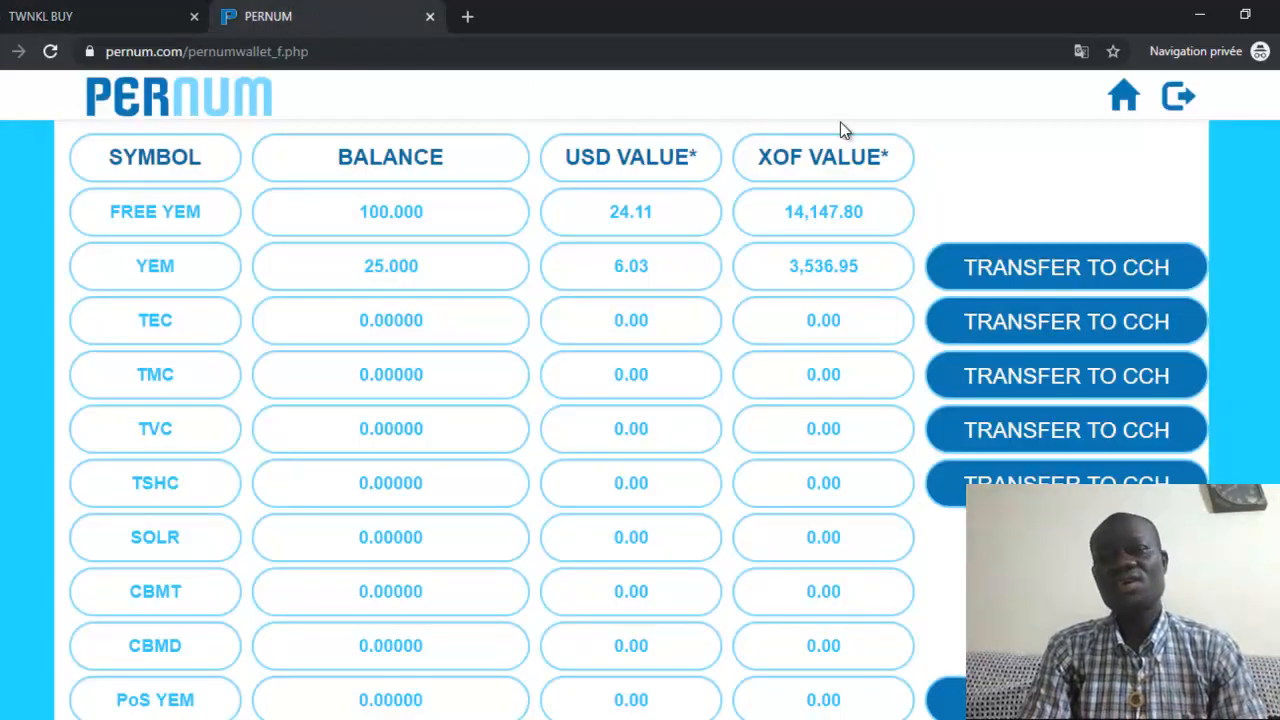